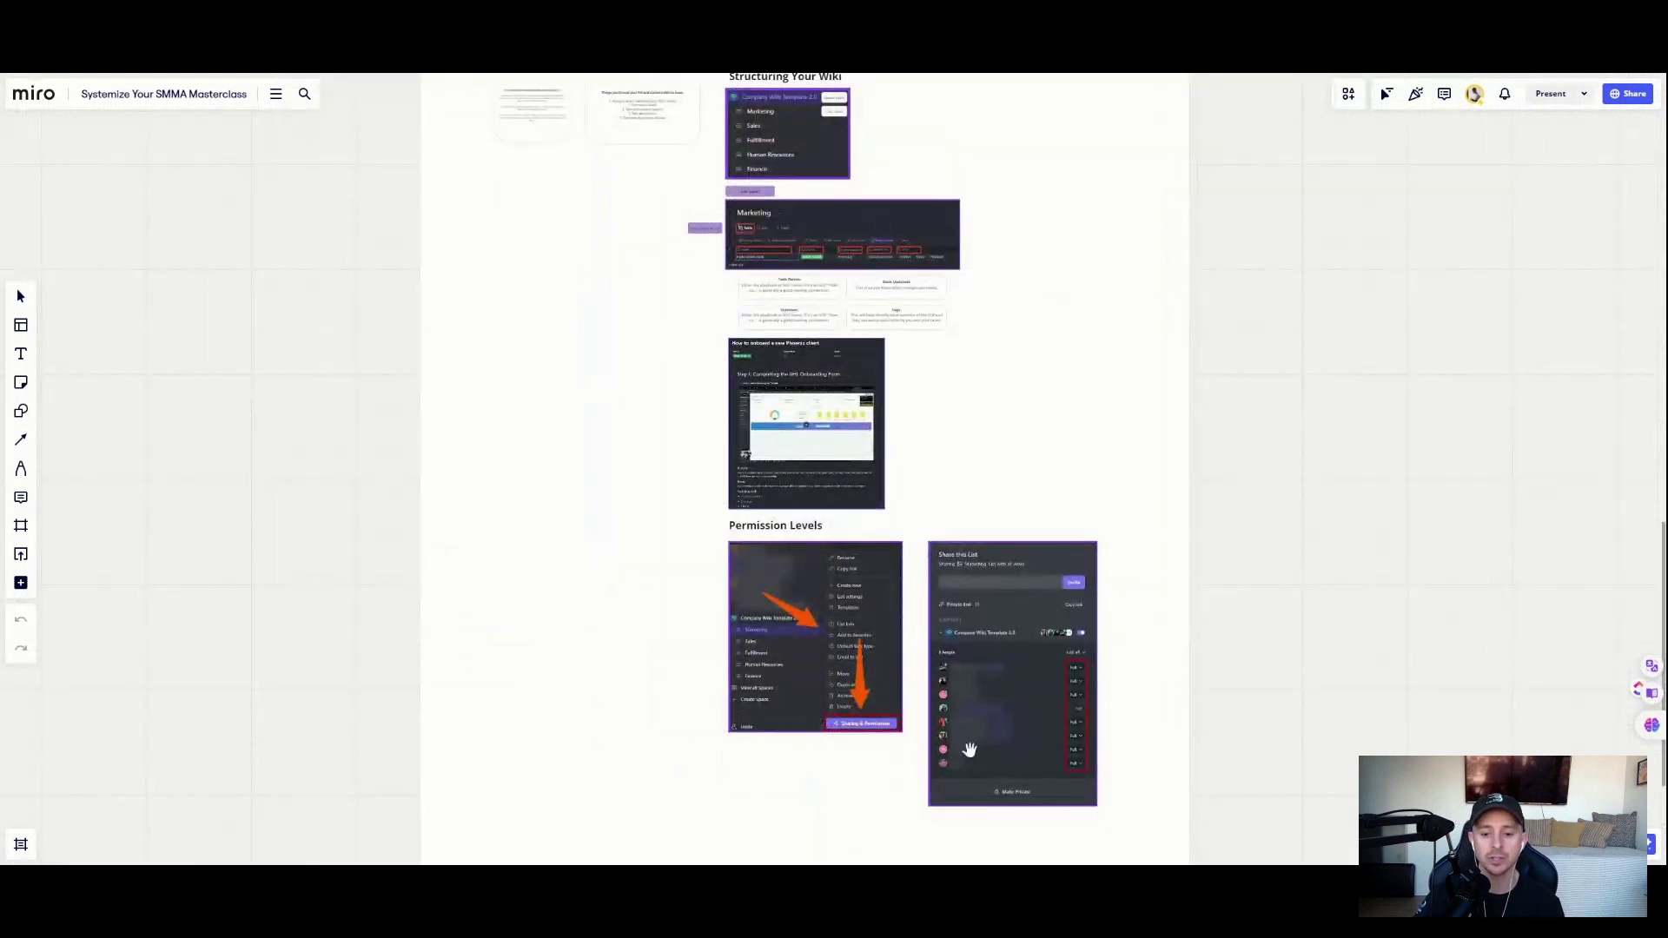
Step: Switch Company Wiki Template 2.0 from Overview to Table view, listing its three Ready-to-use docs
scroll(971, 750, "down", 1)
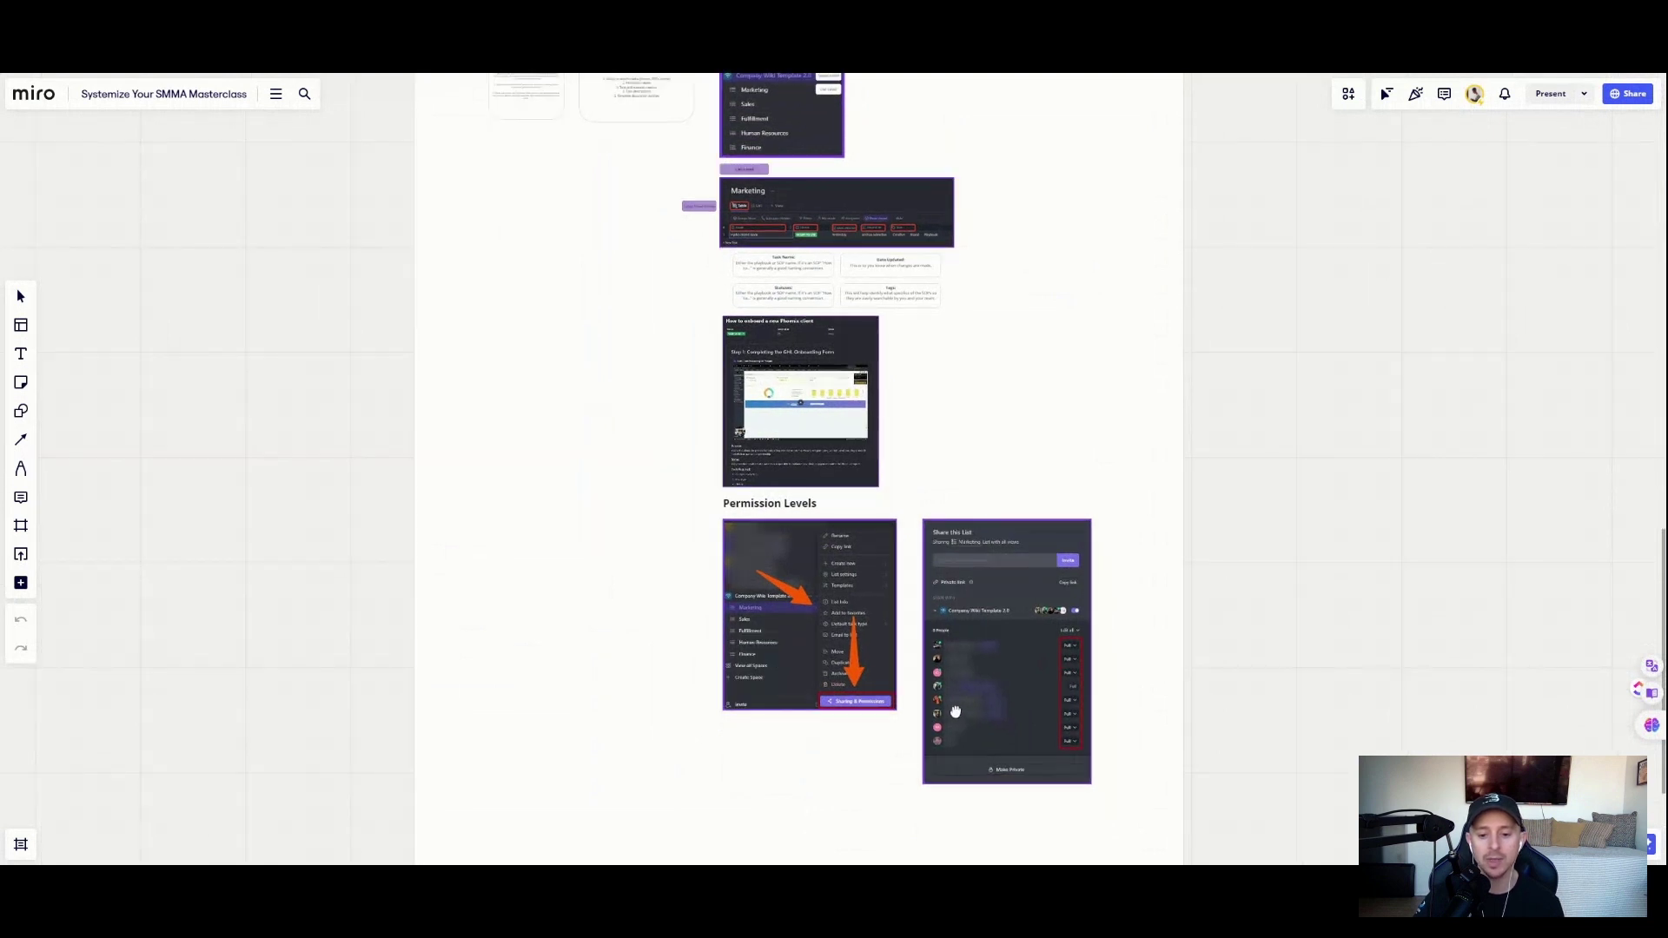
scroll(955, 712, "down", 5)
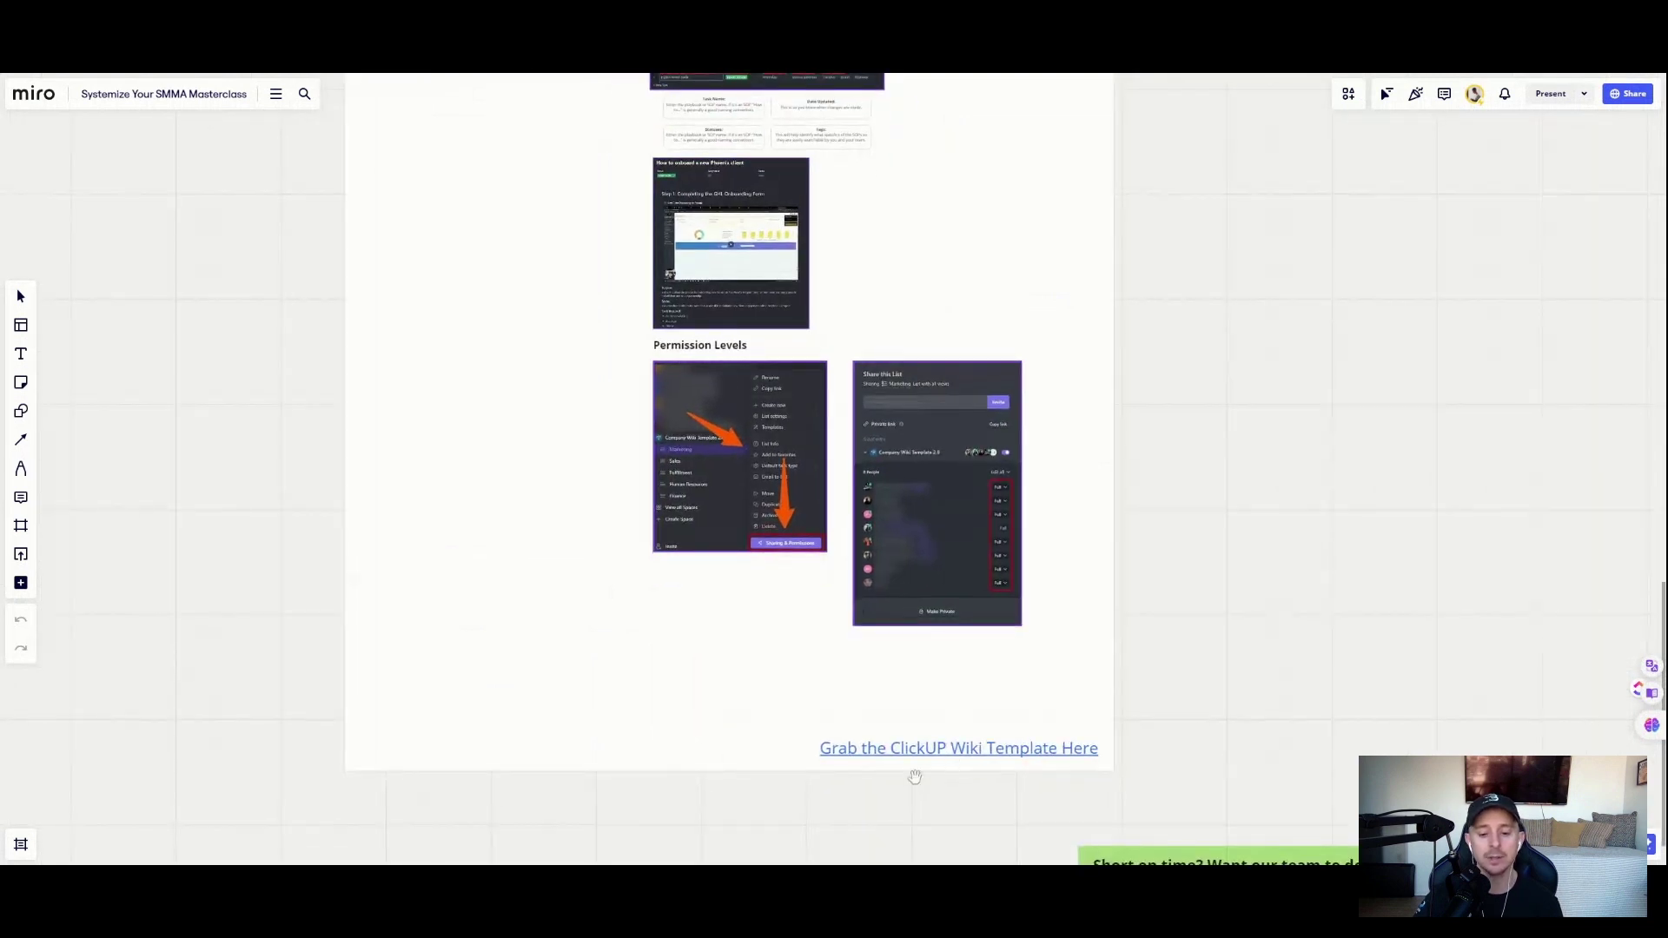
scroll(955, 758, "up", 3)
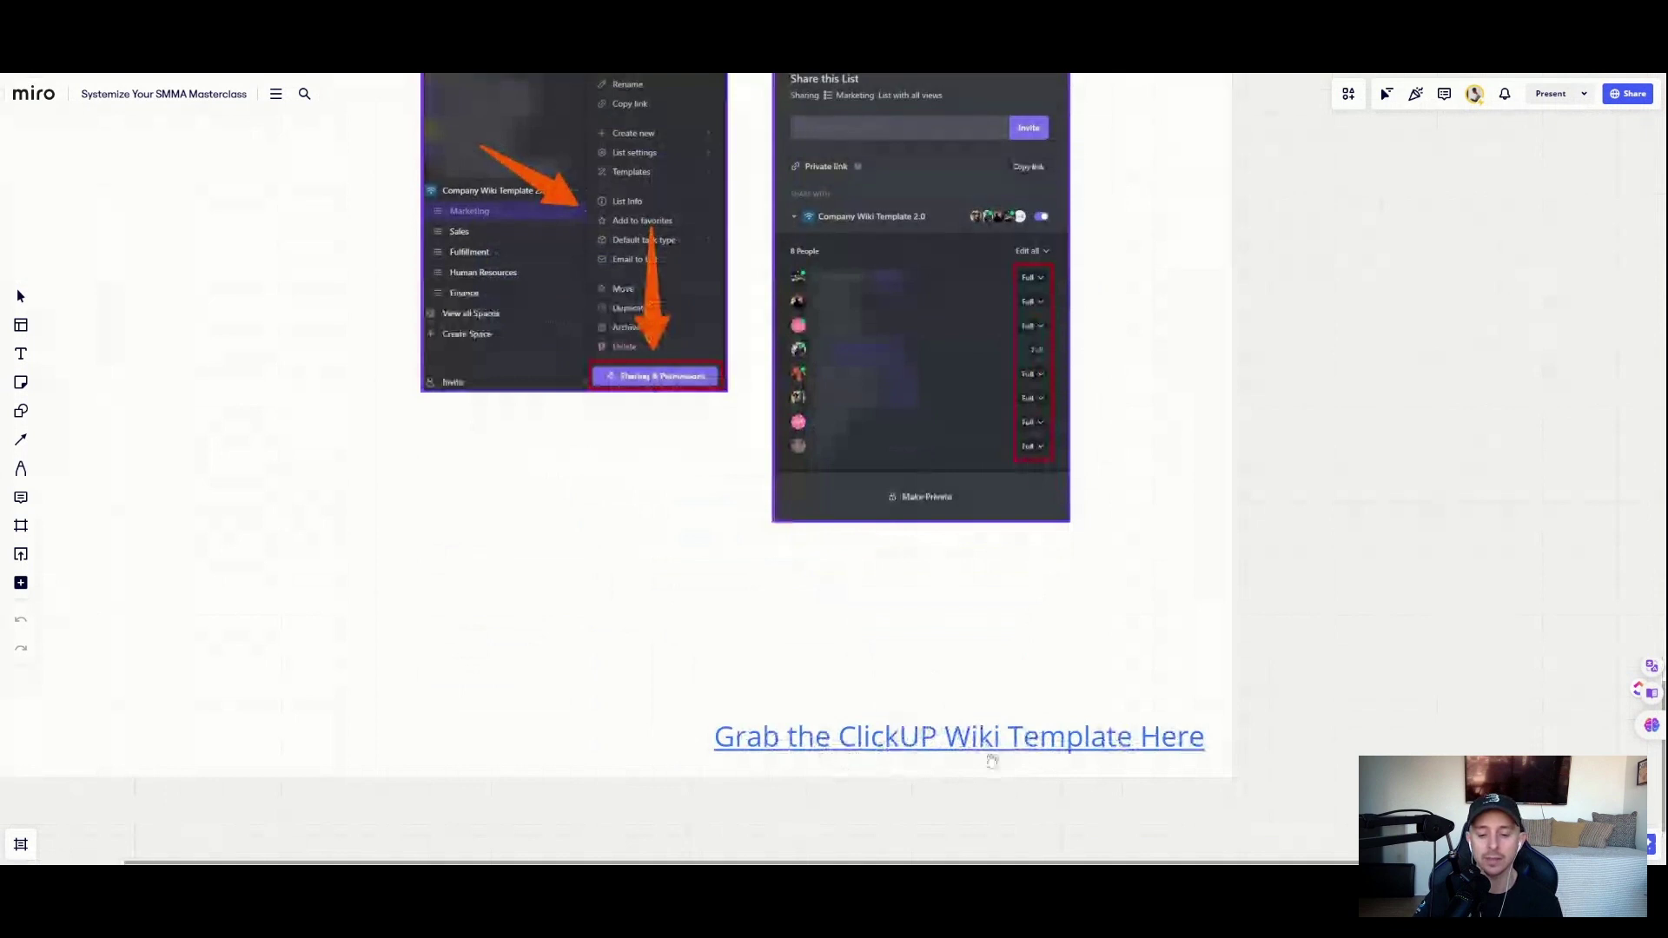
scroll(886, 566, "down", 3)
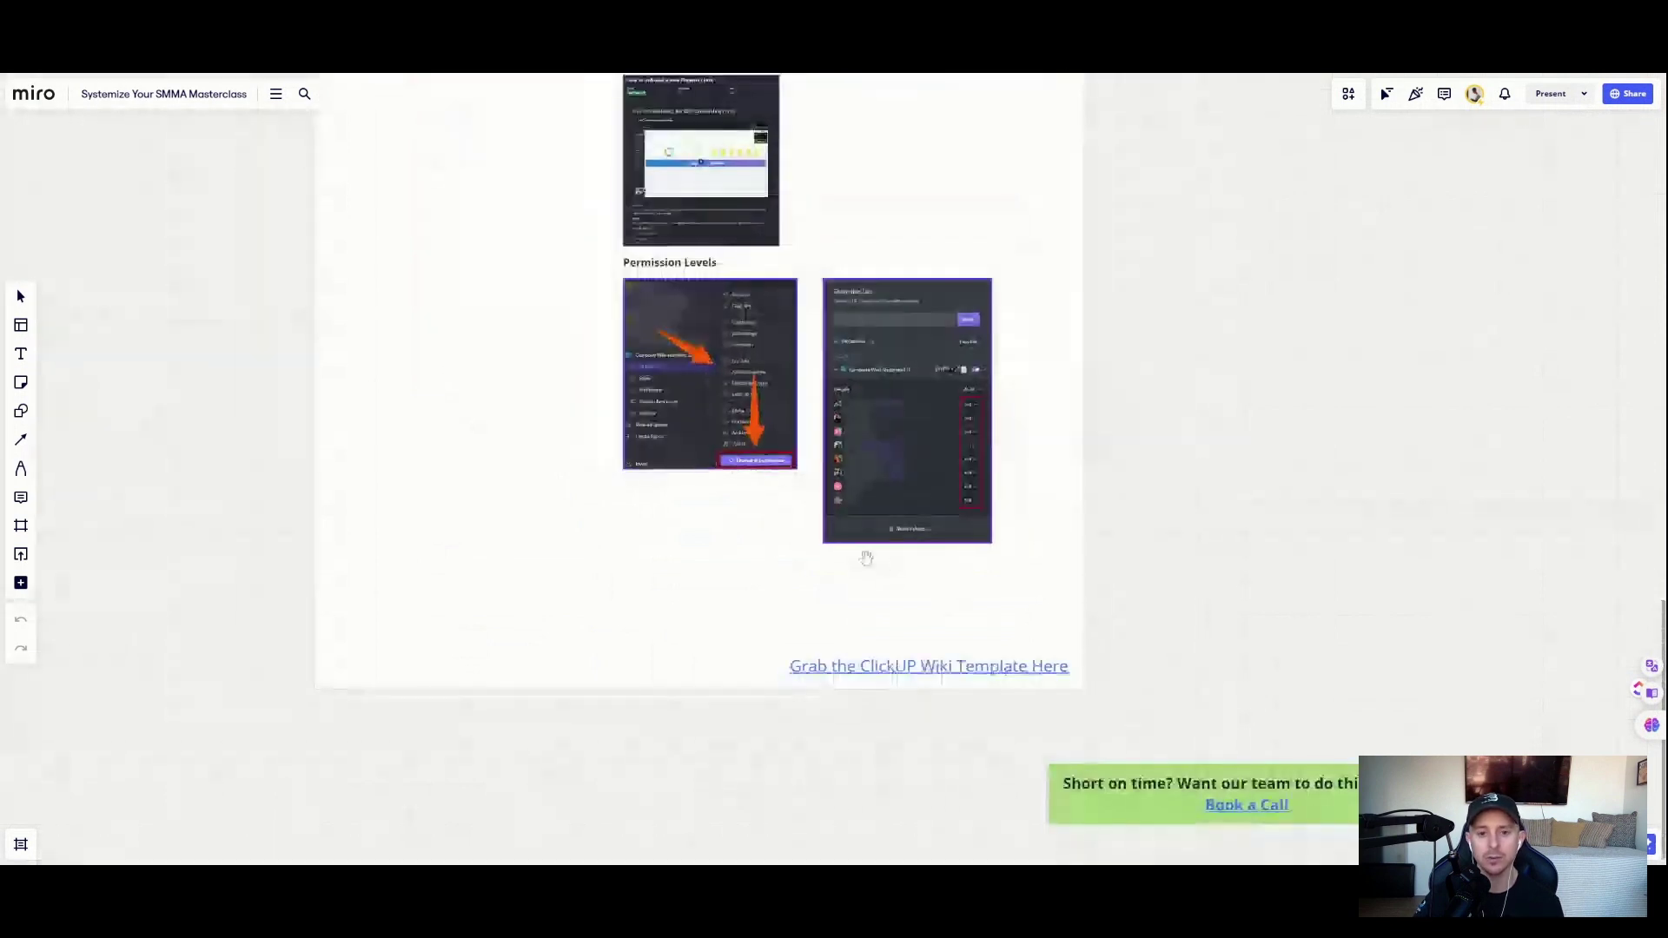
scroll(866, 558, "up", 5)
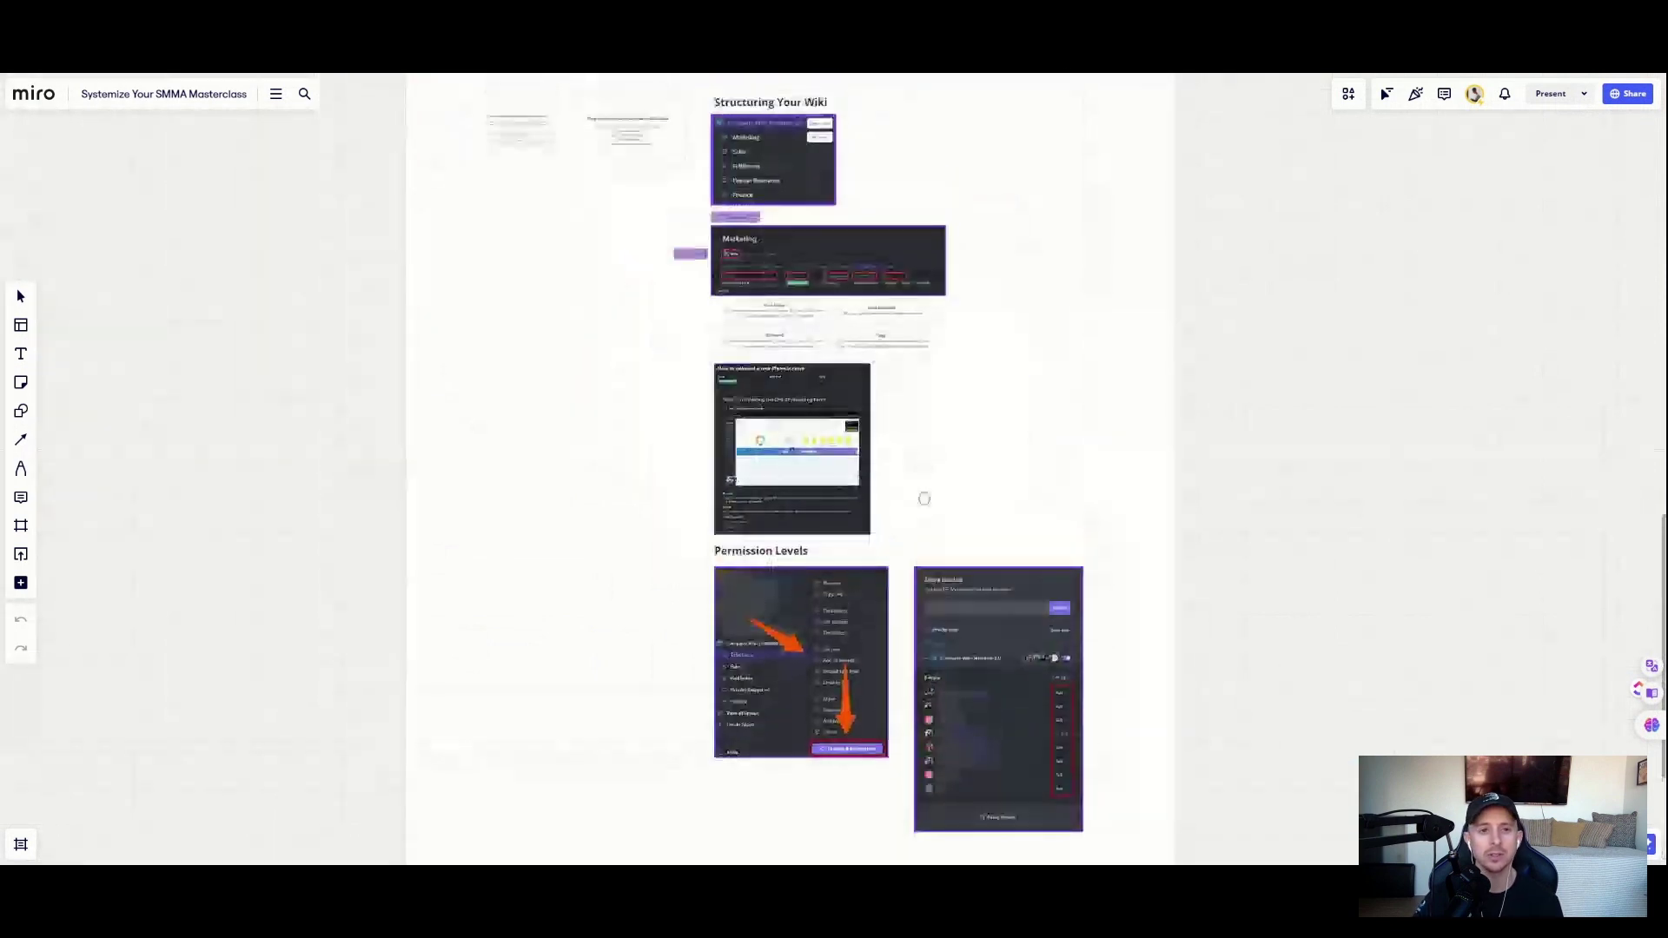
scroll(925, 512, "up", 1)
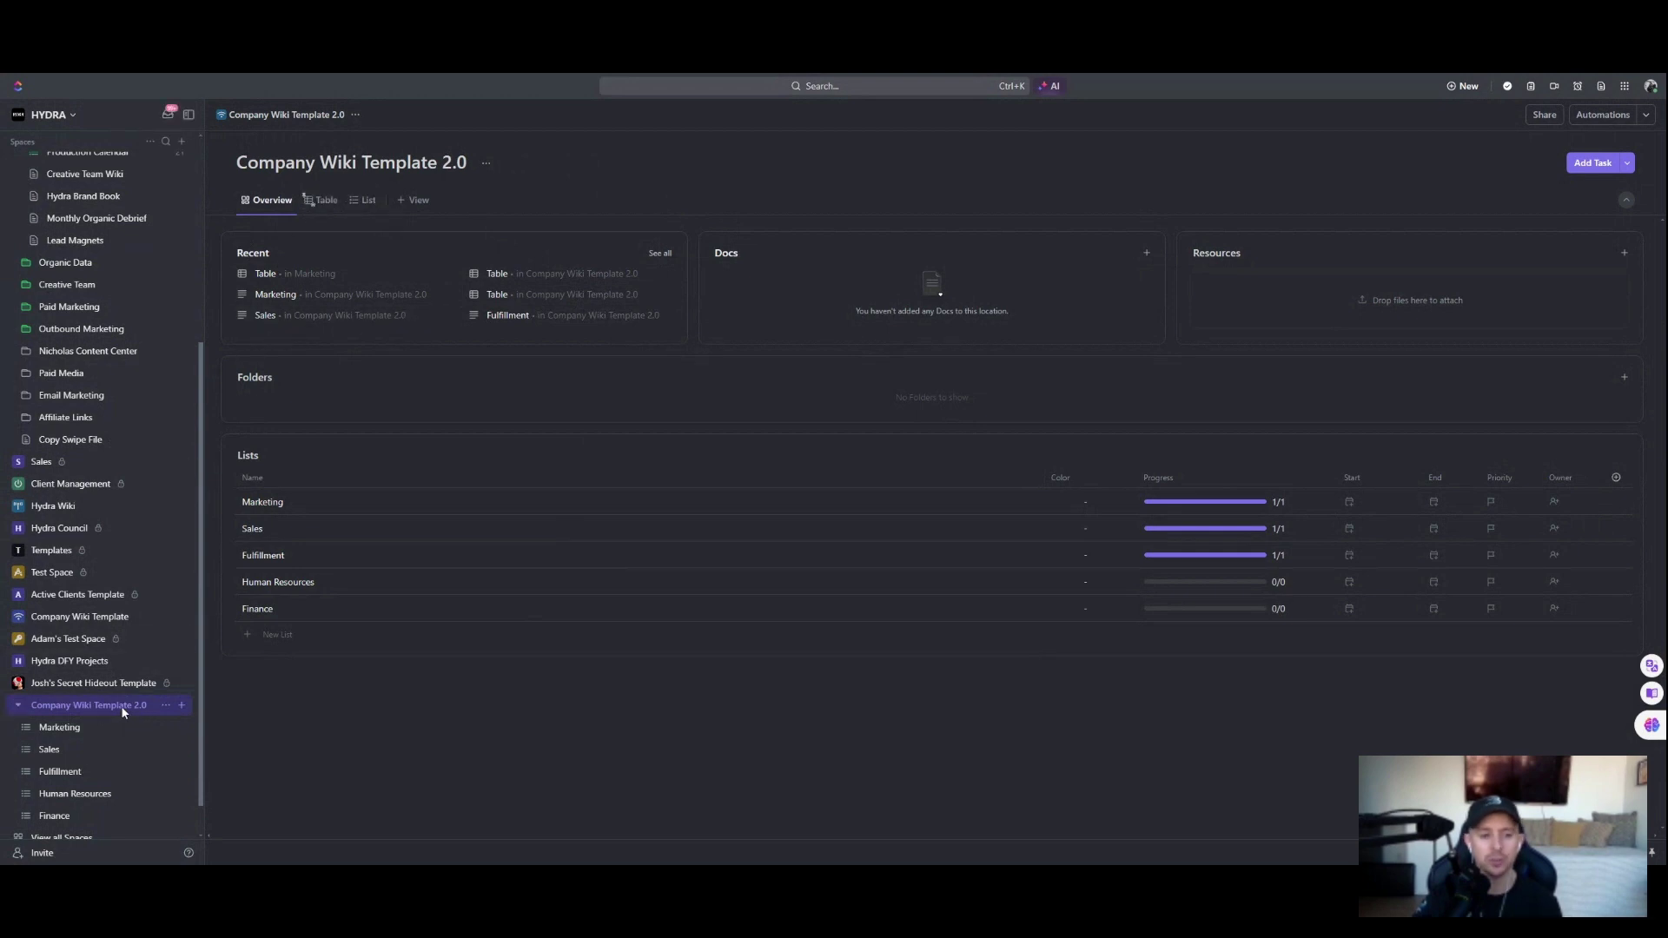
left_click(310, 203)
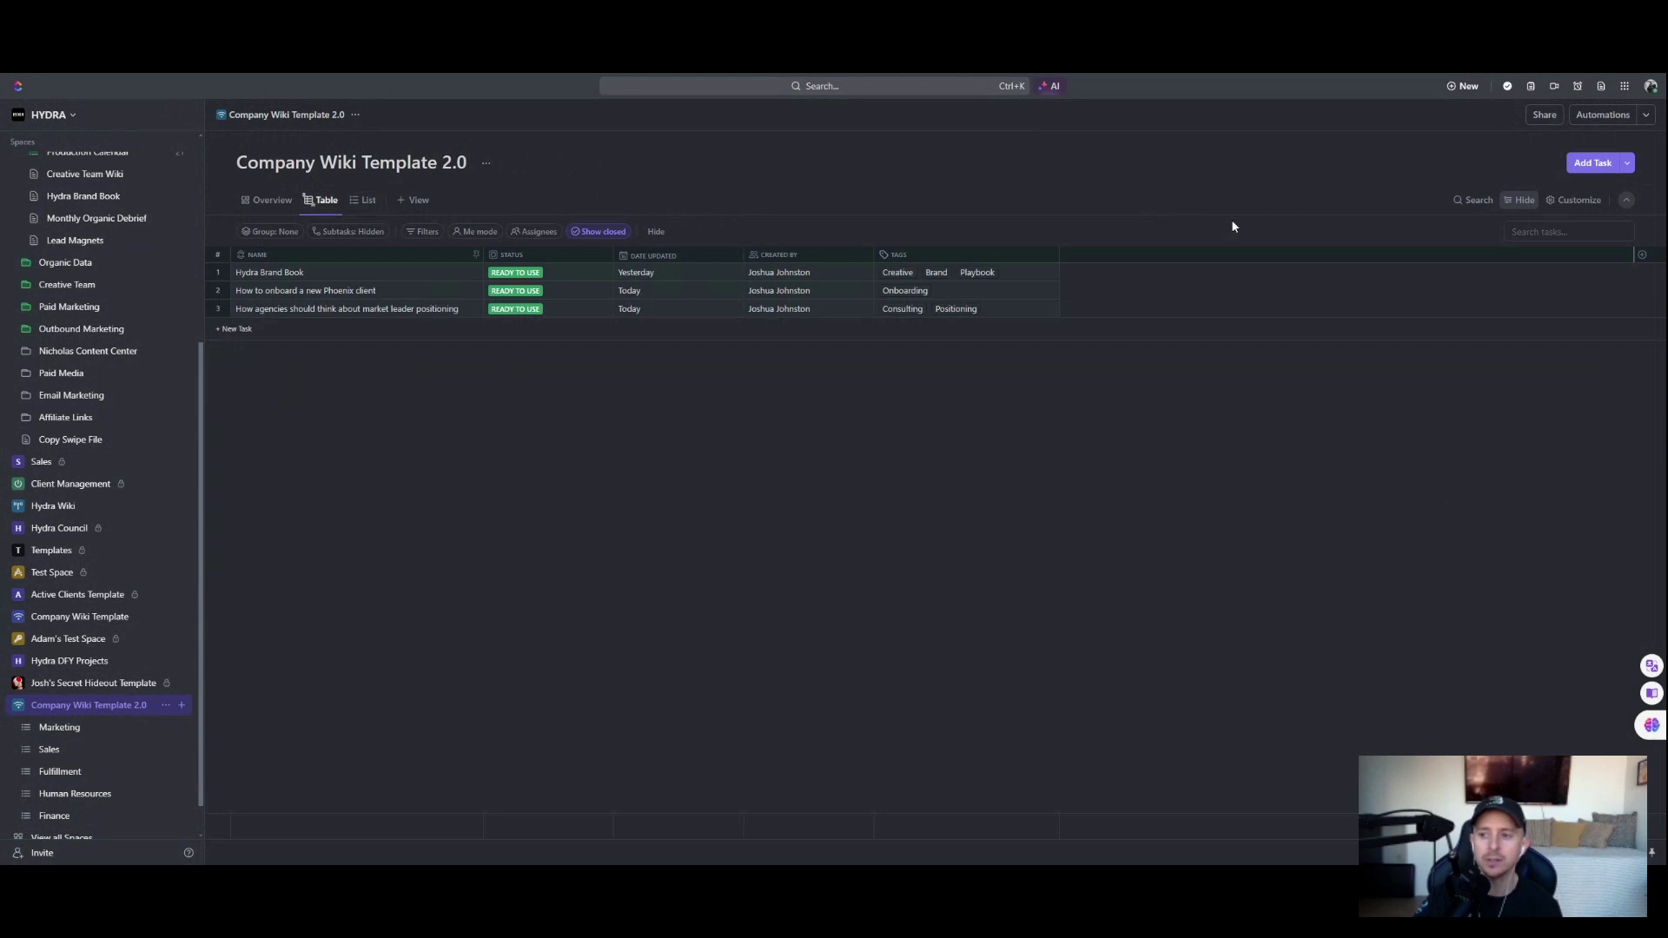
left_click(1574, 200)
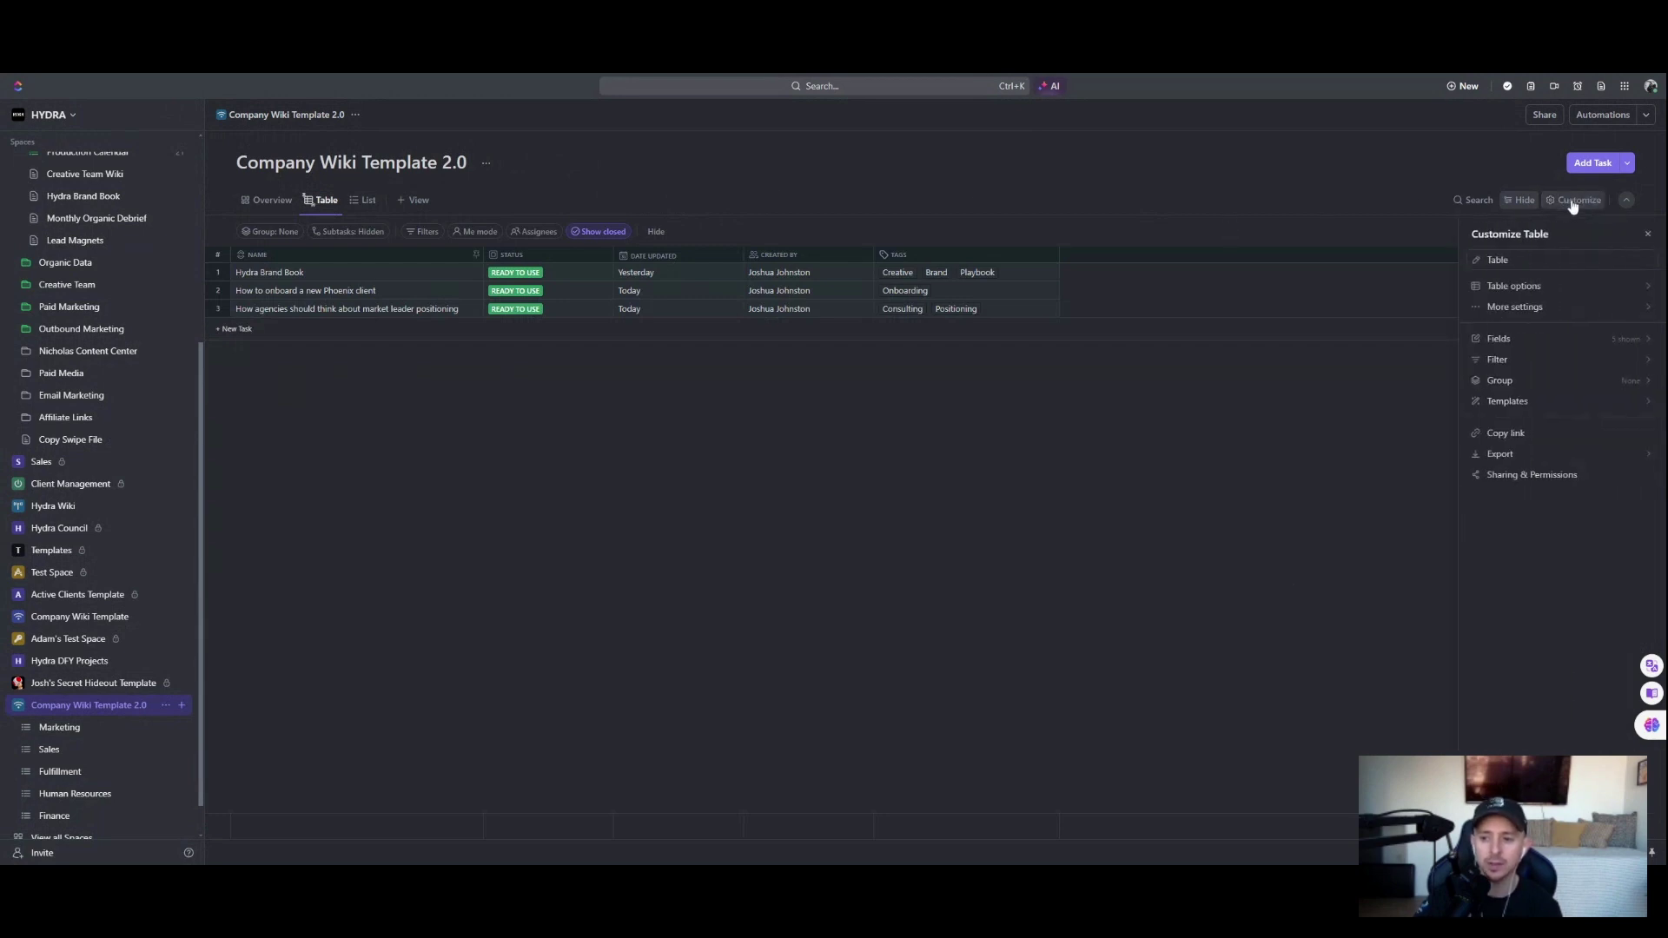
left_click(1544, 307)
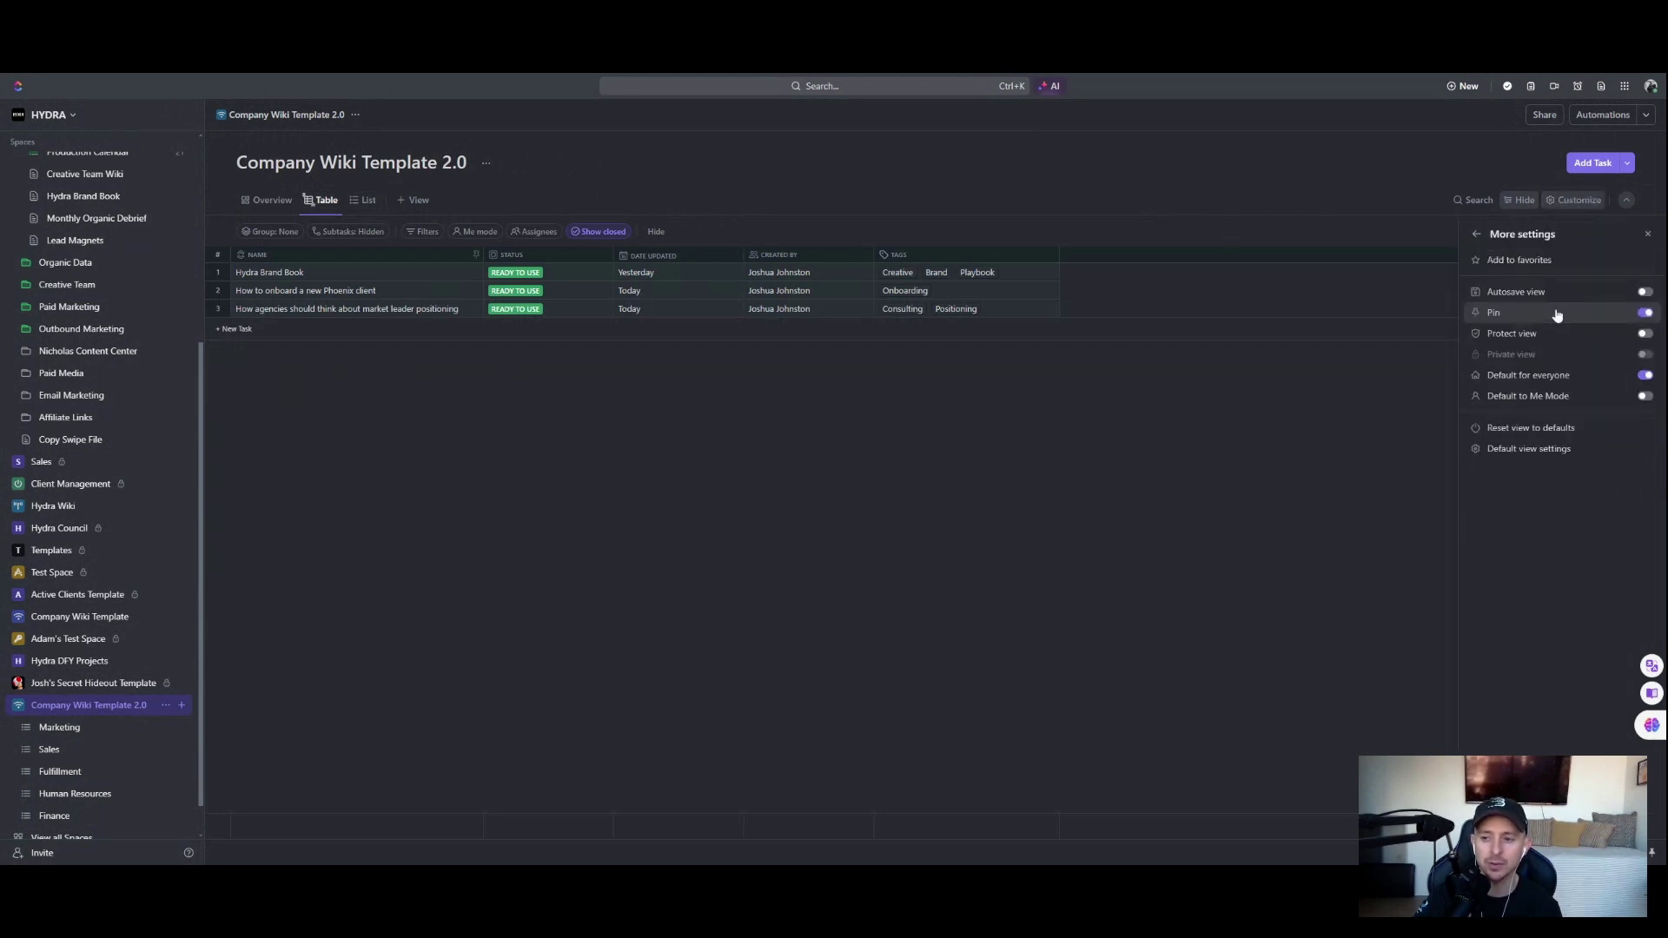
left_click(1646, 397)
left_click(1646, 397)
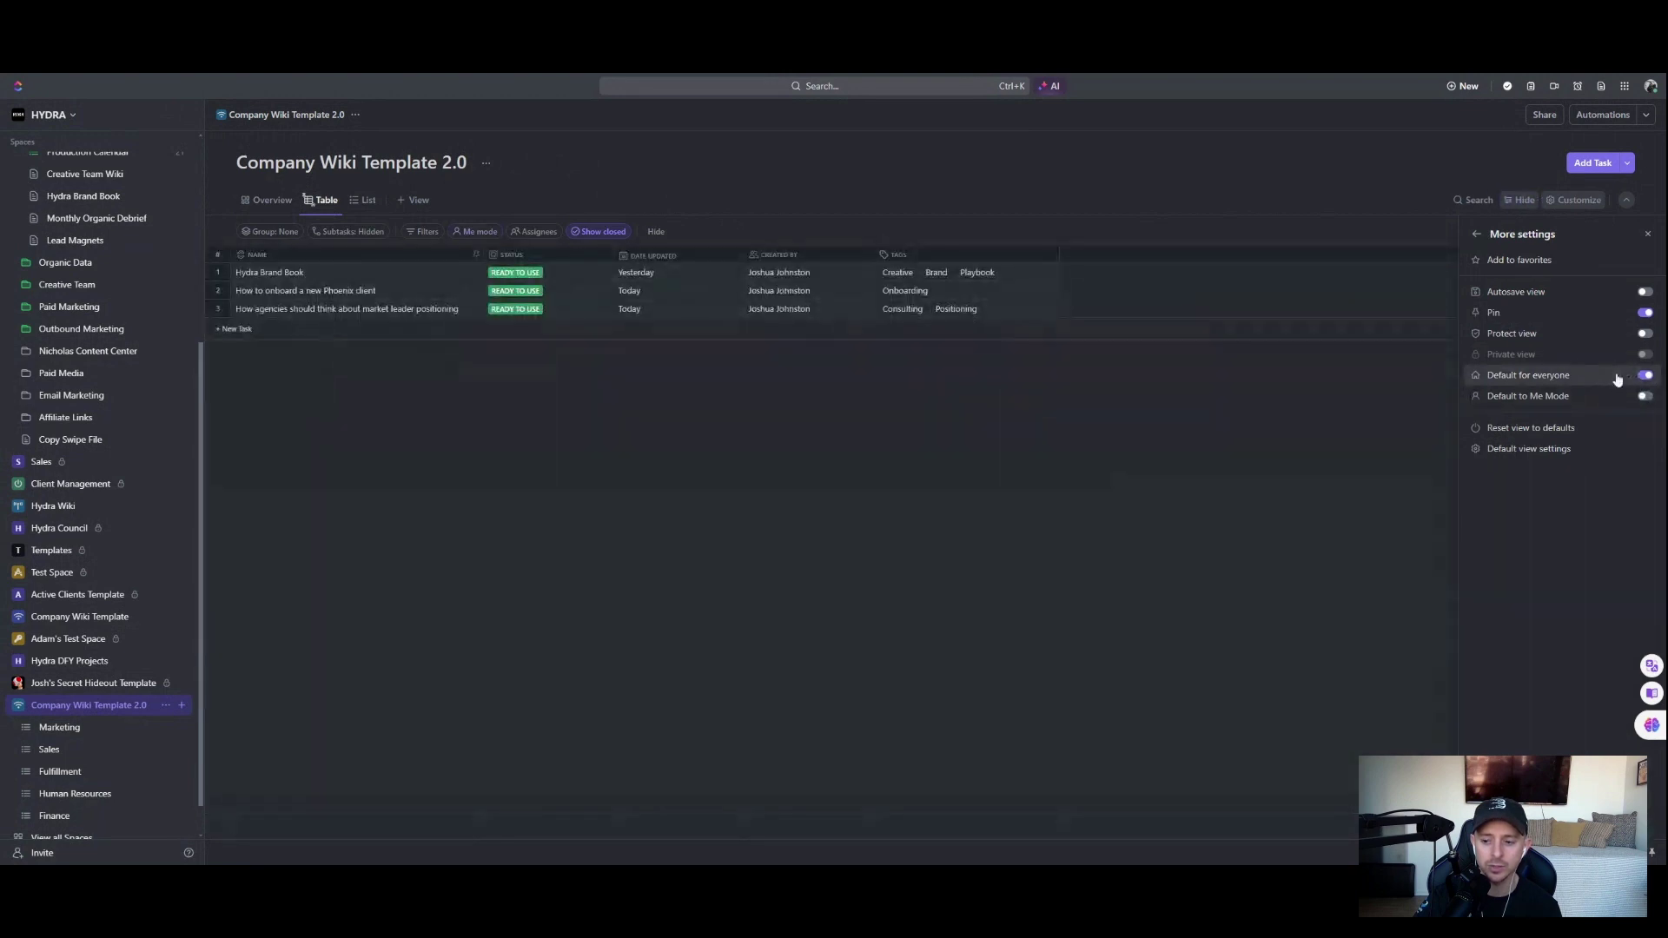
left_click(1123, 410)
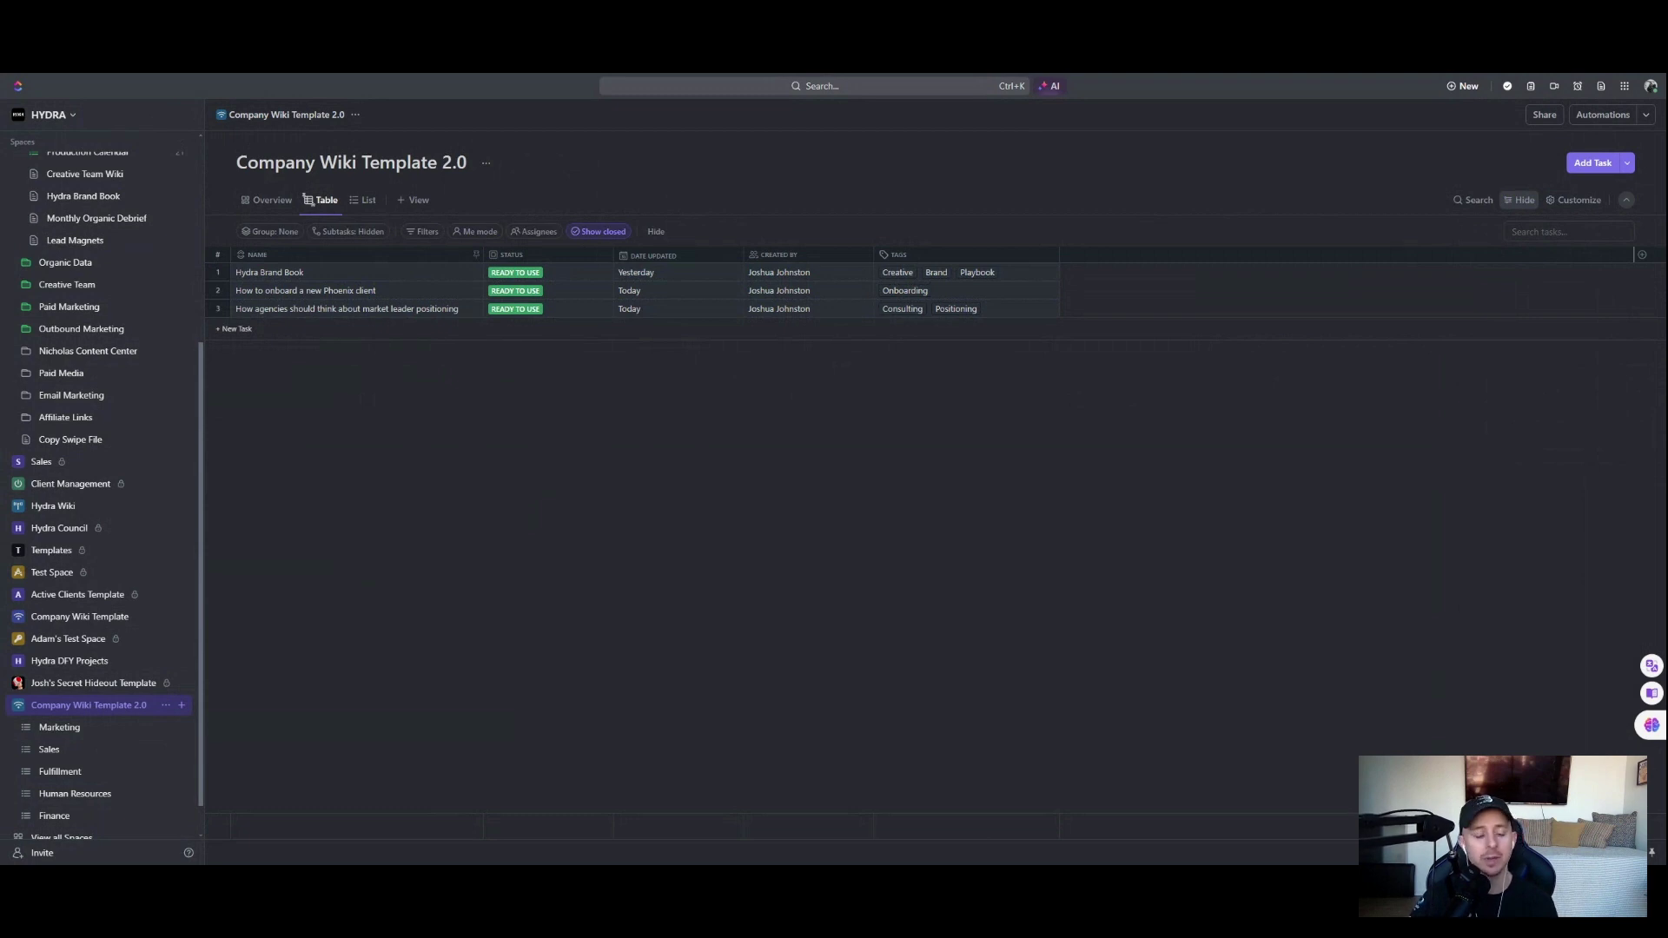
Step: Open the Hydra Brand Book task in the Marketing list and its embedded brand book doc
left_click(68, 732)
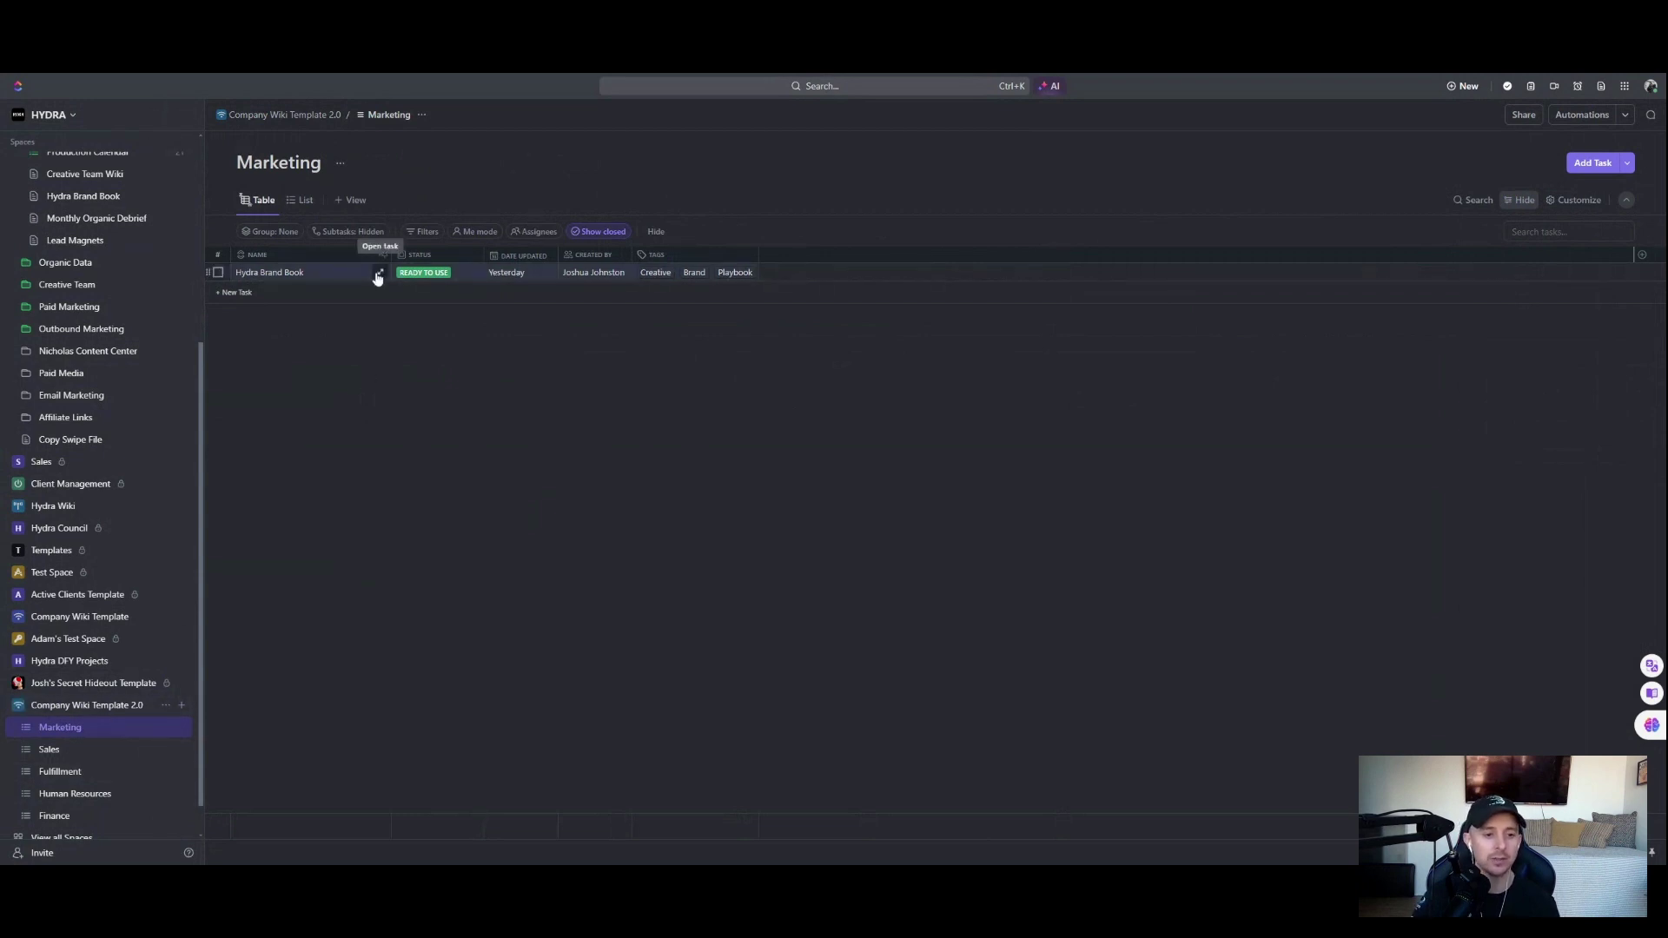
left_click(378, 275)
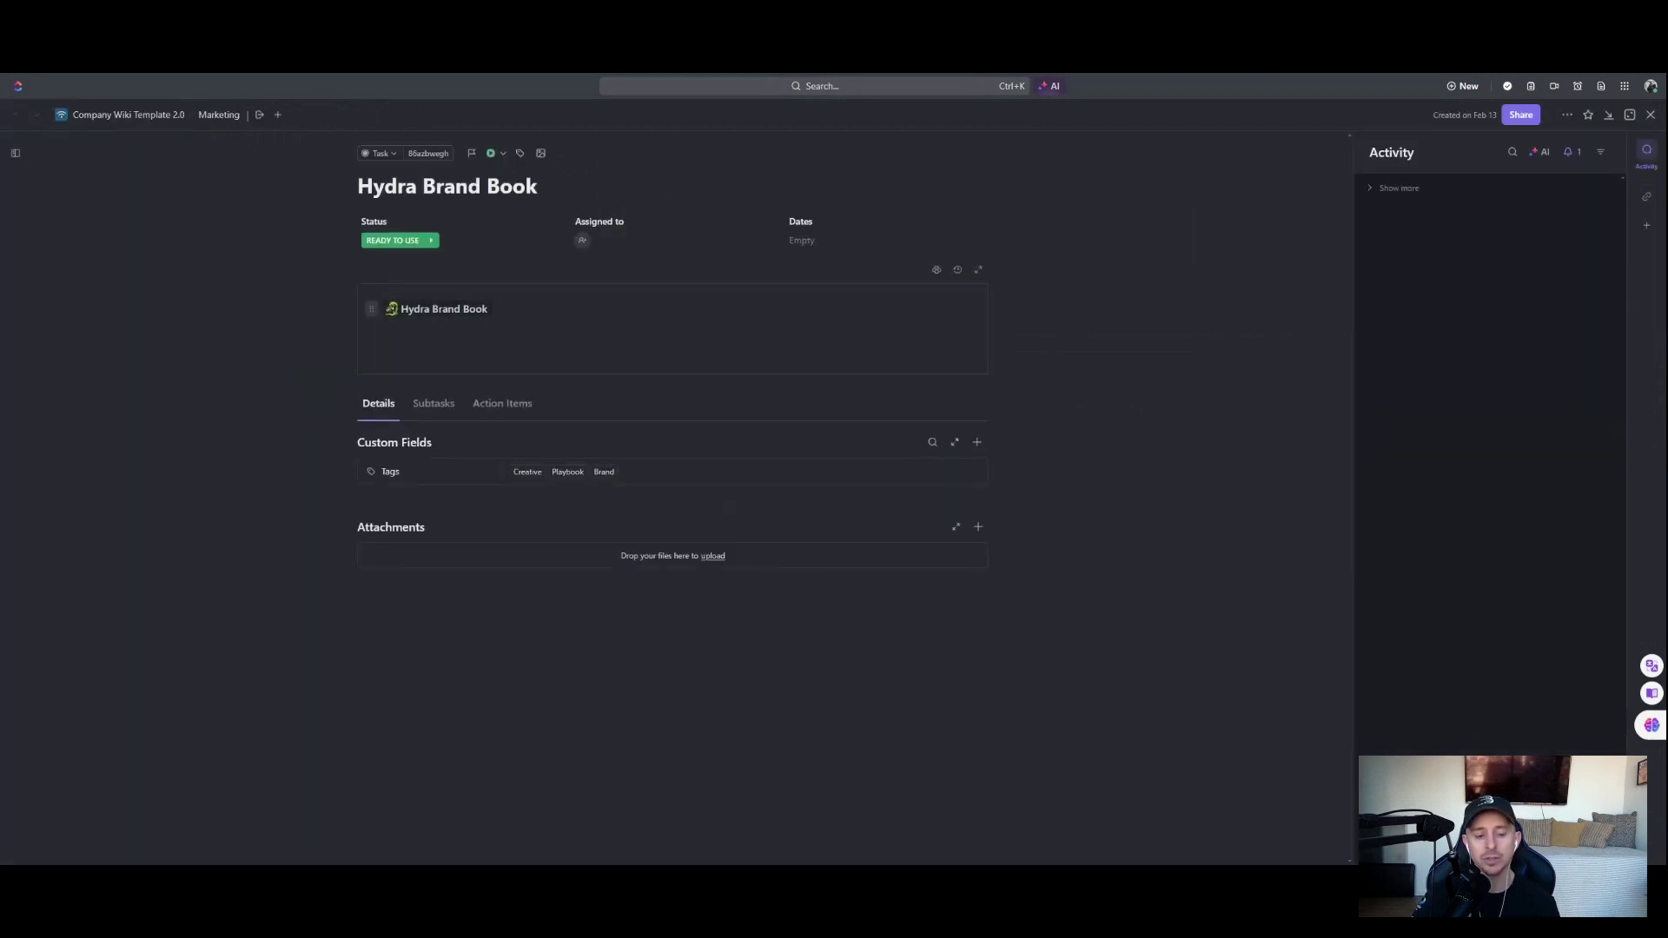
left_click(439, 317)
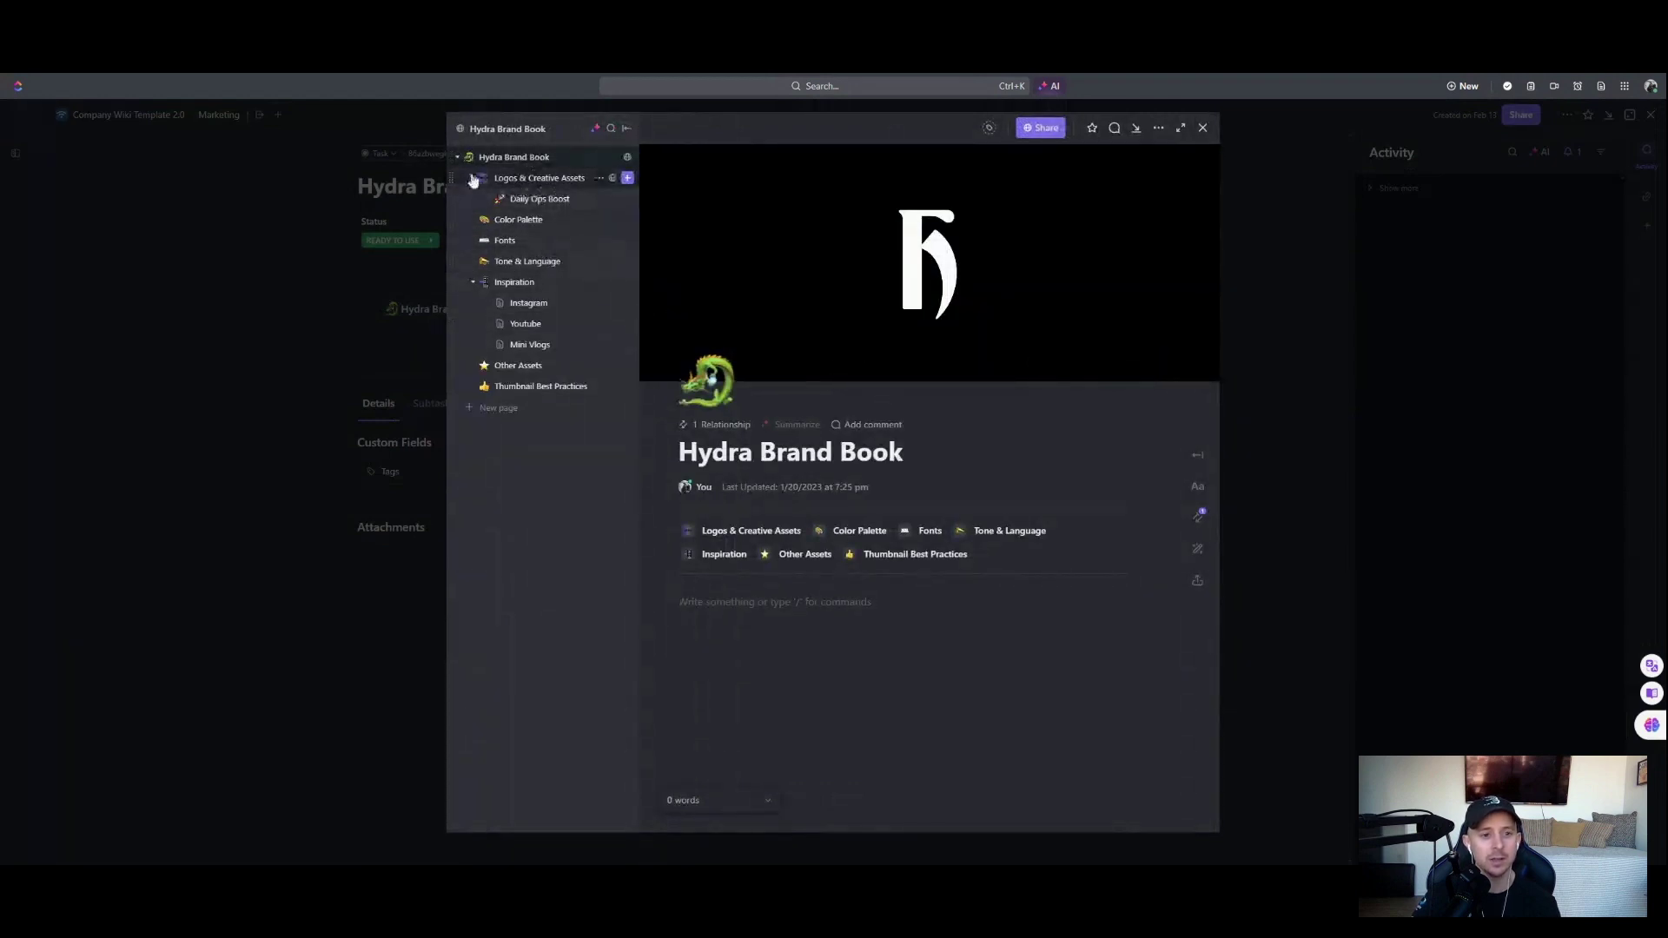
Step: Review the Logos & Creative Assets, Color Palette, Fonts and Tone & Language pages
left_click(521, 178)
scroll(871, 491, "down", 3)
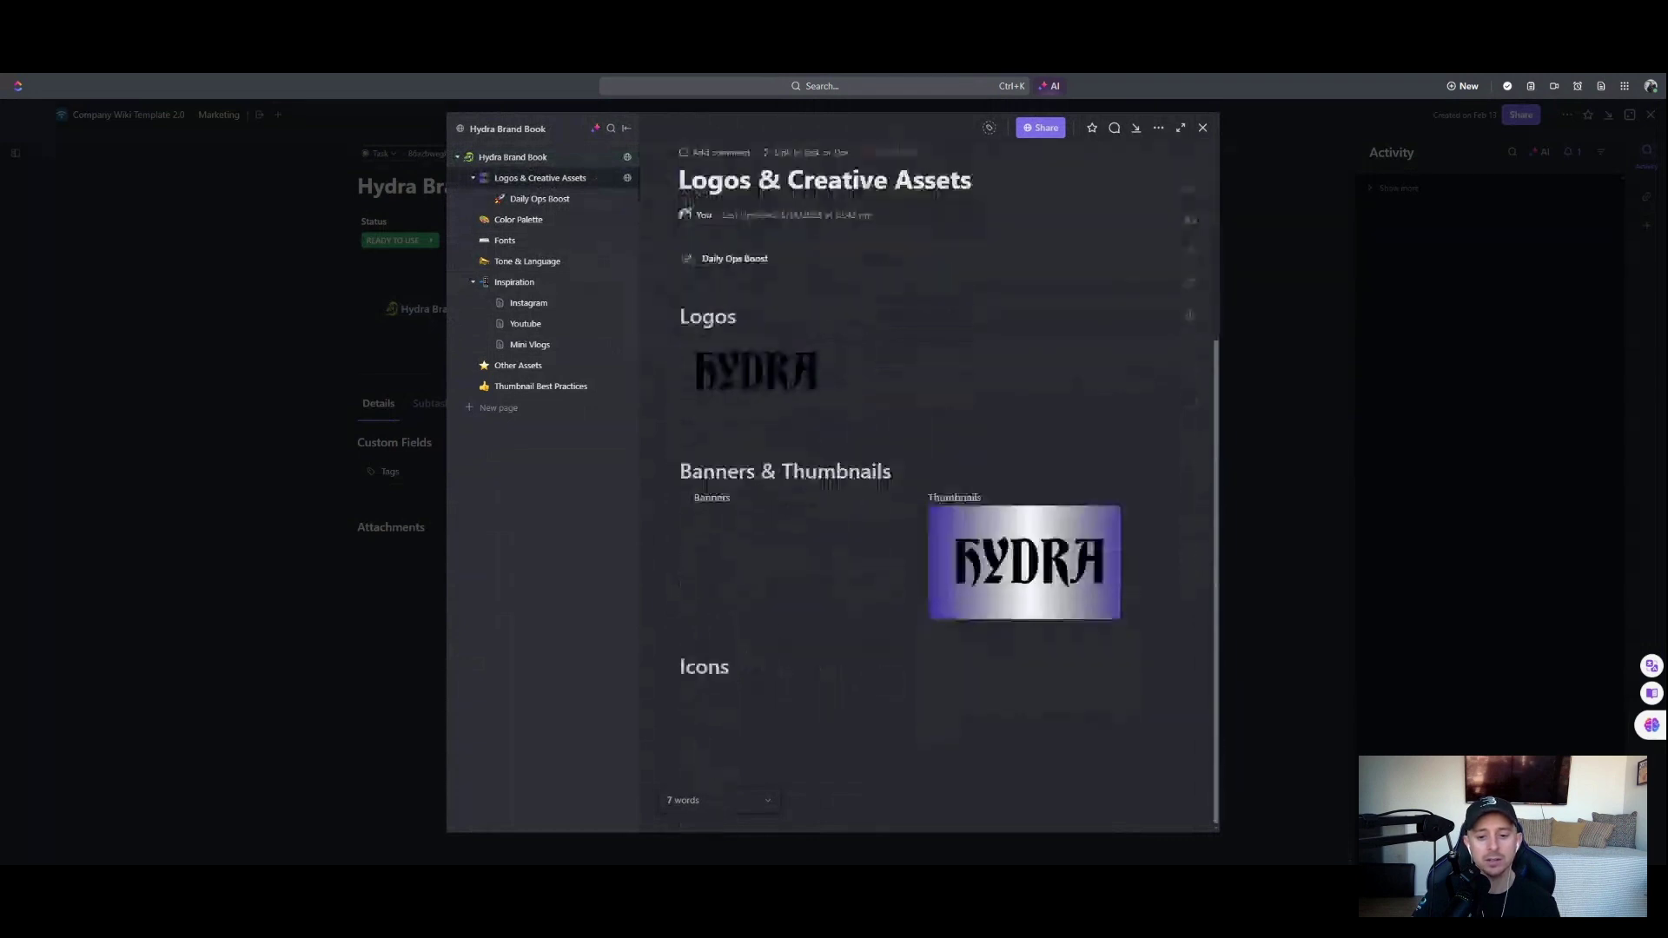
scroll(871, 491, "down", 3)
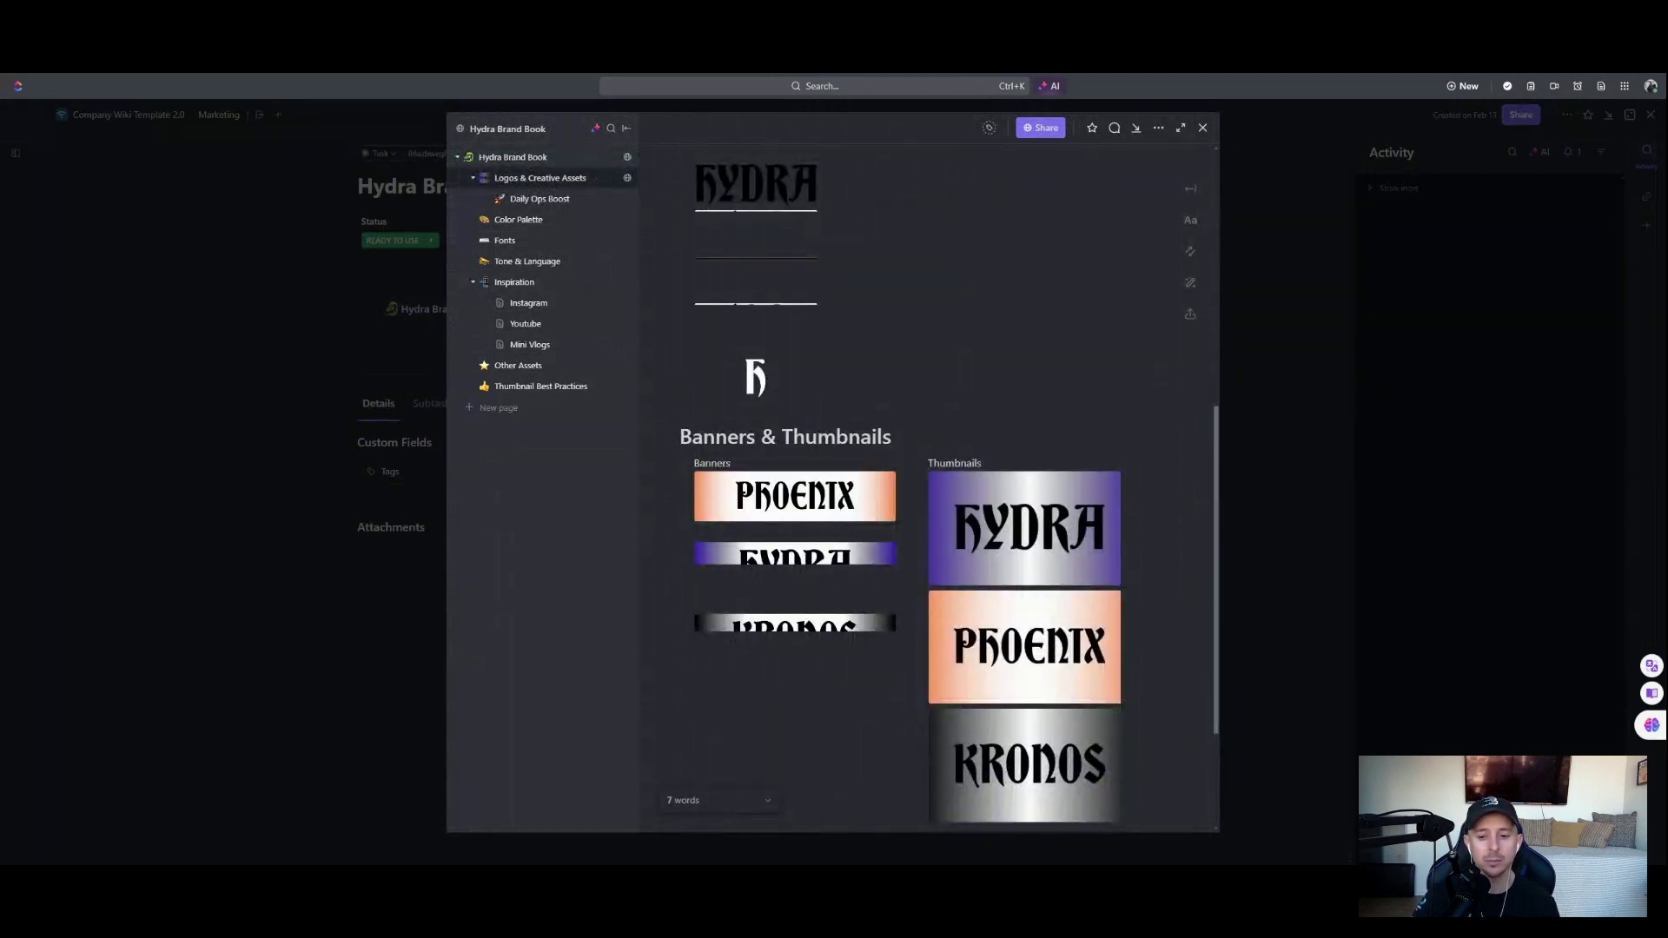
scroll(680, 525, "down", 5)
scroll(871, 491, "up", 4)
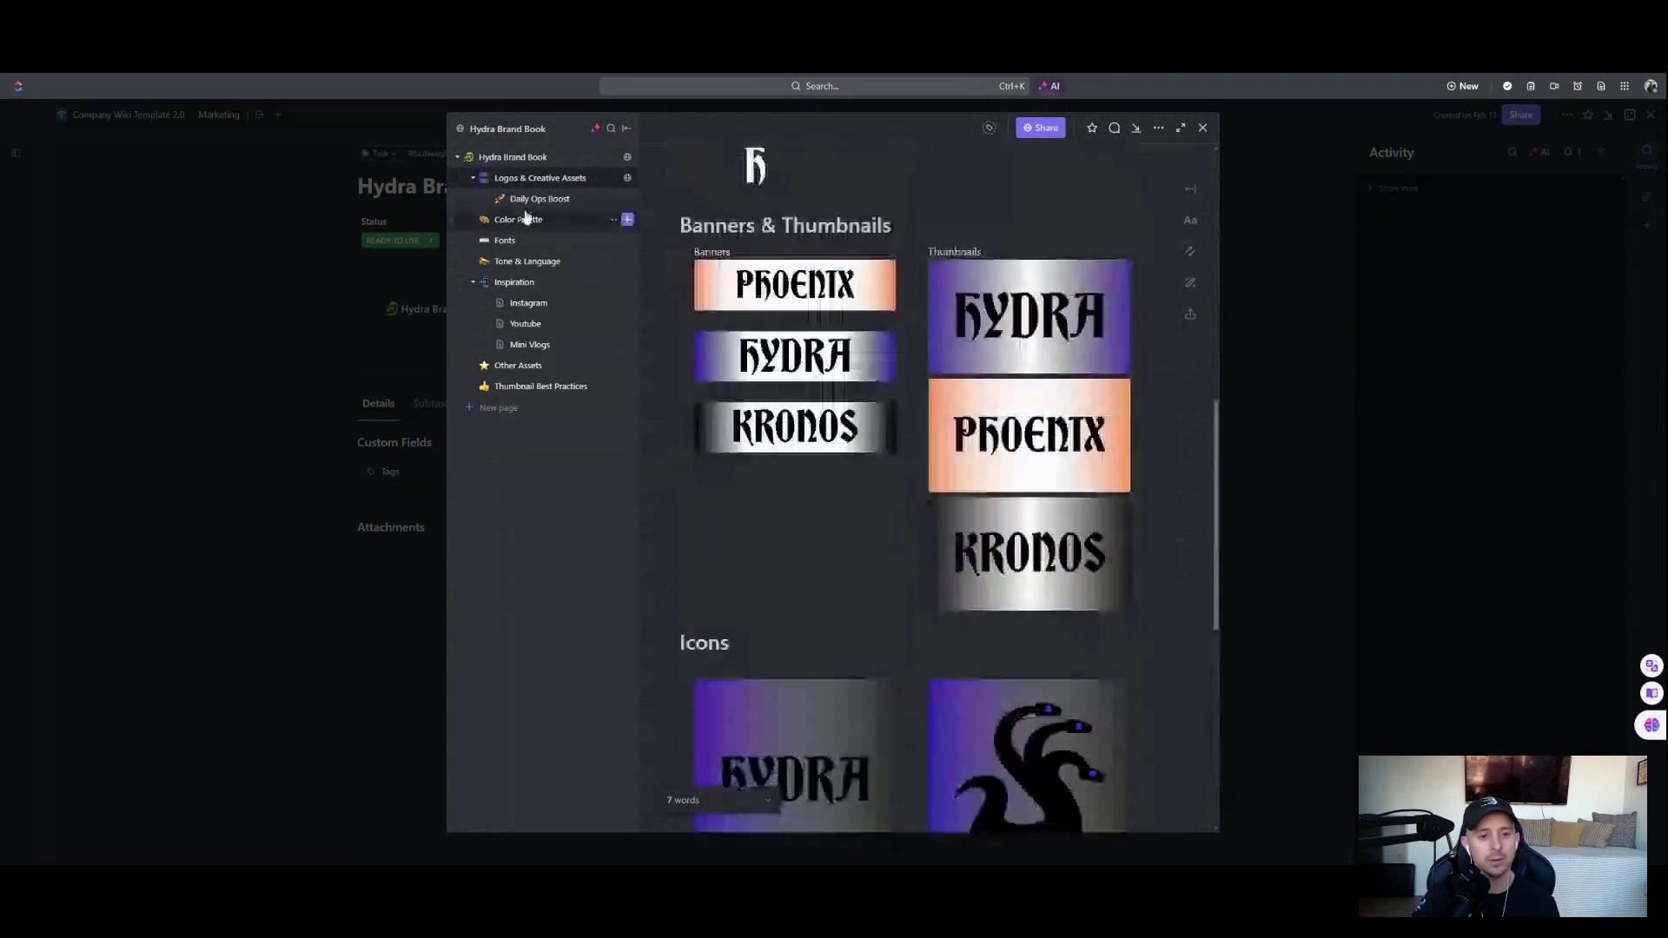
left_click(527, 219)
left_click(521, 242)
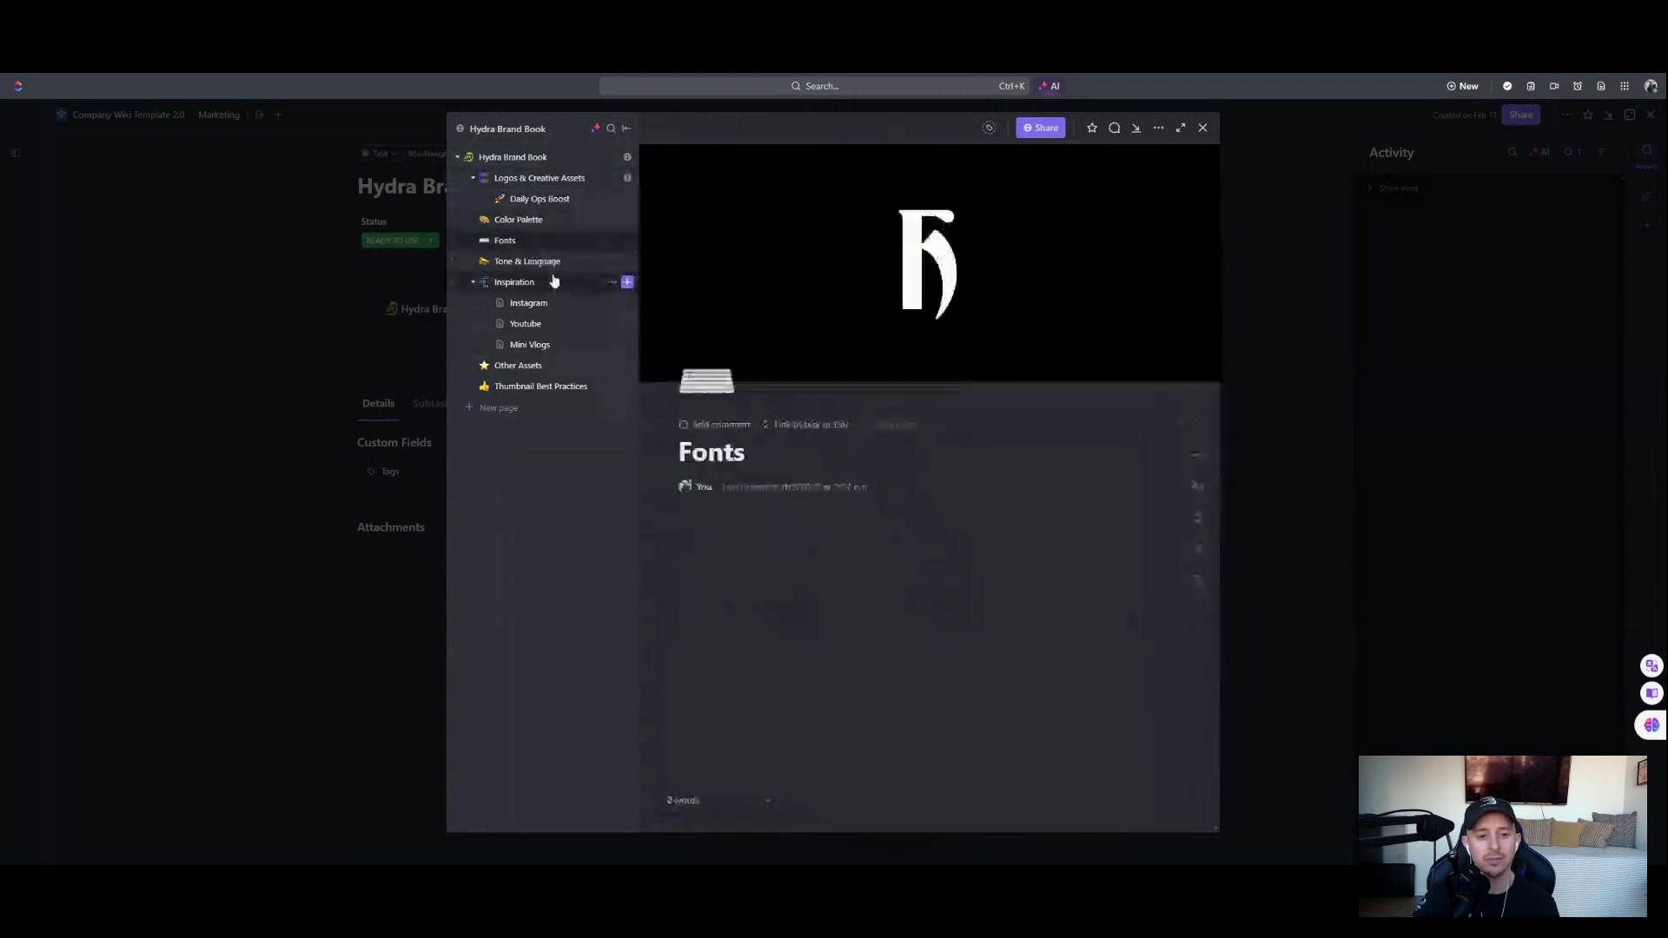
left_click(543, 261)
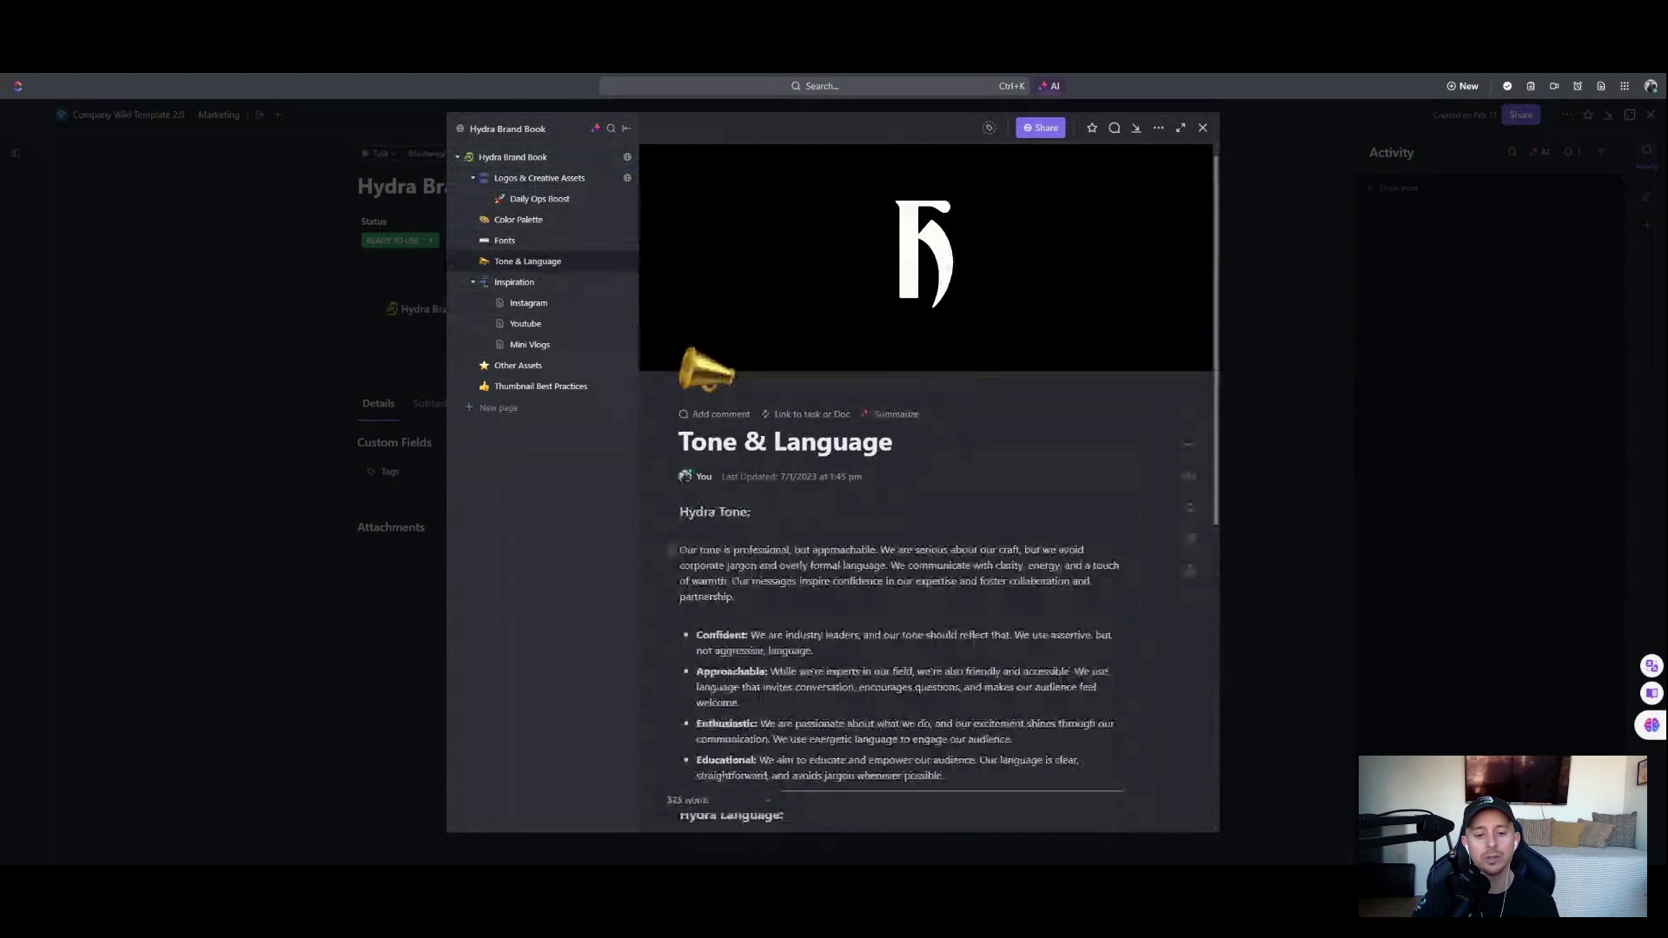
Step: Review the Inspiration, Other Assets and Thumbnail Best Practices pages, then close the doc
scroll(827, 276, "down", 3)
left_click(514, 281)
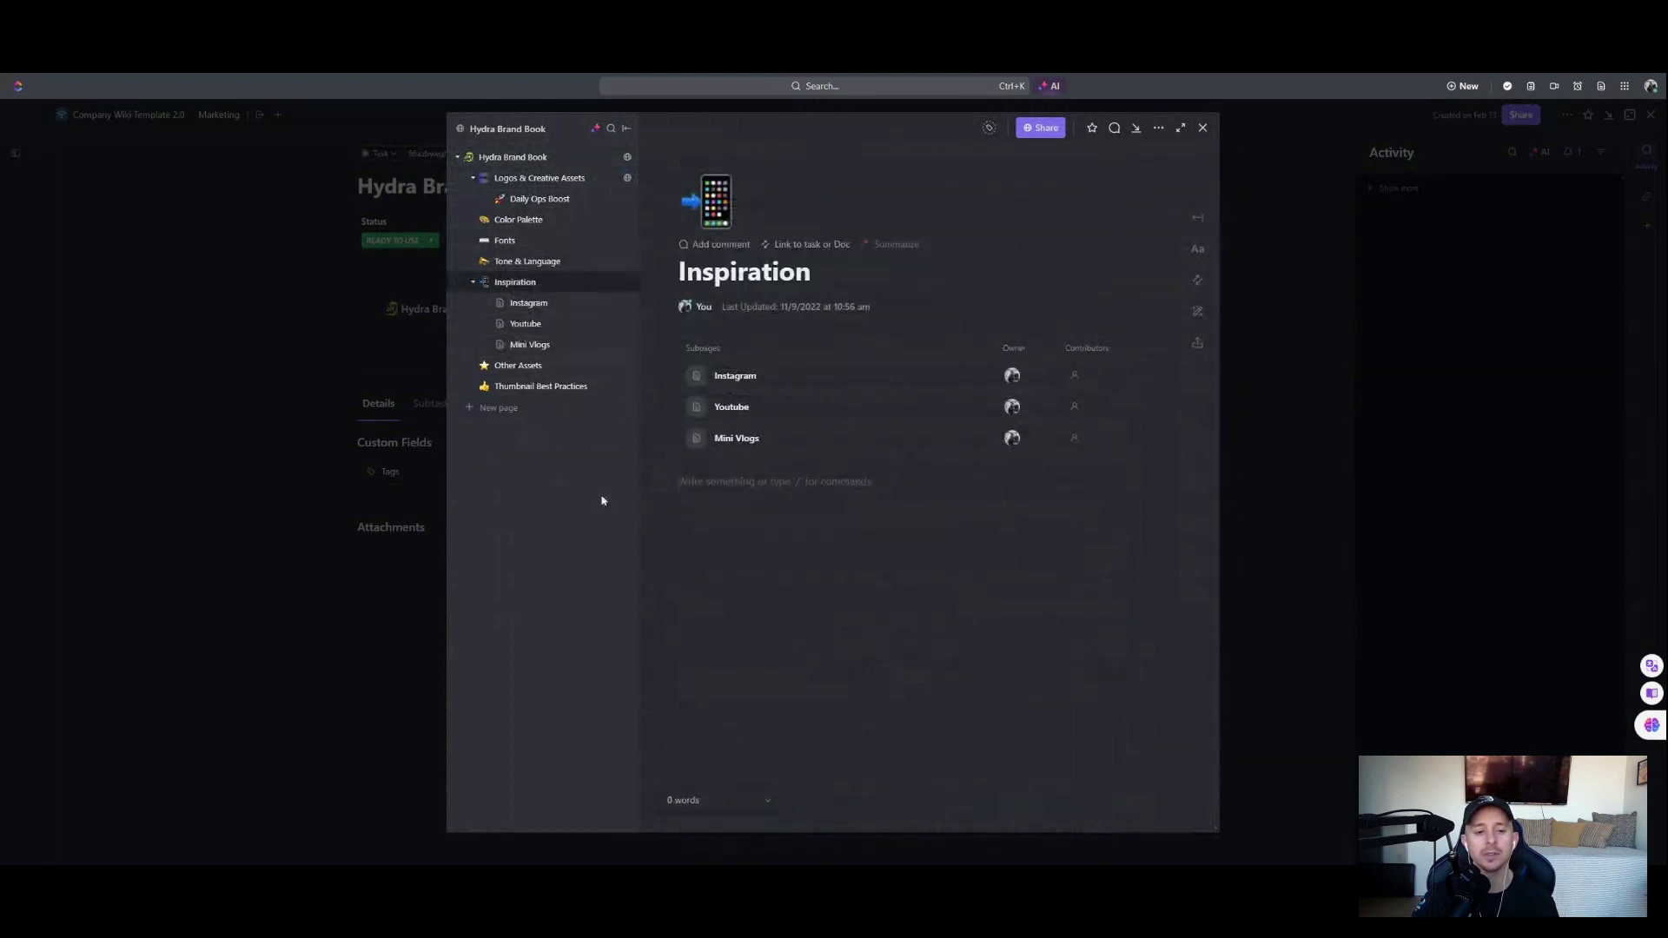
left_click(544, 366)
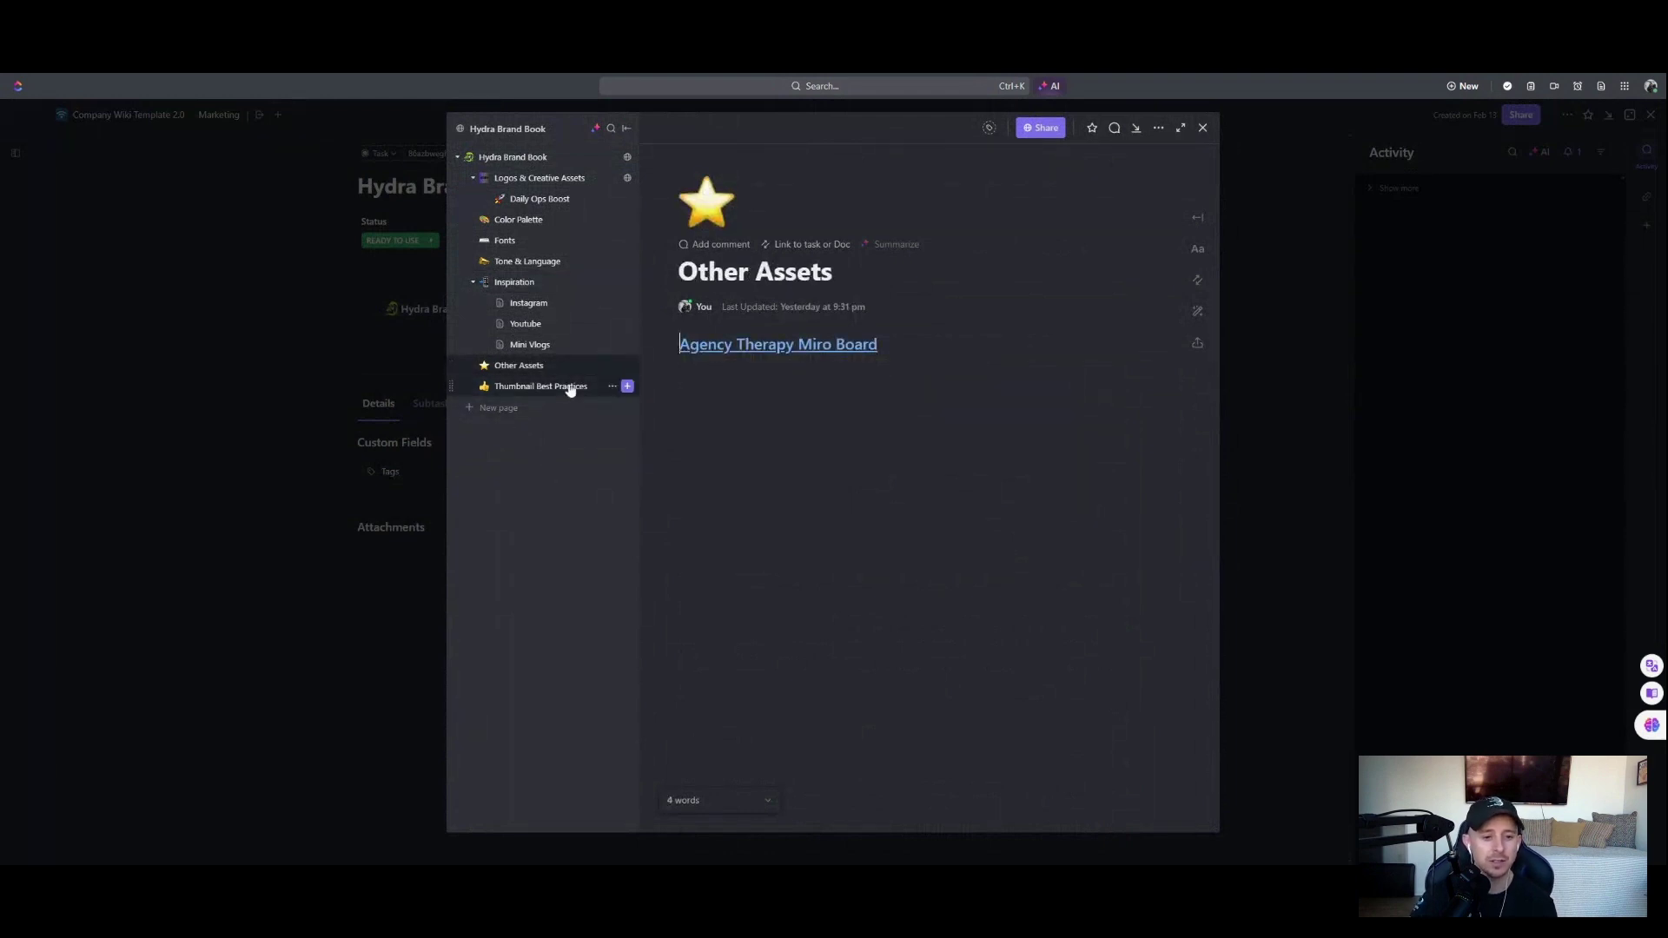
left_click(559, 395)
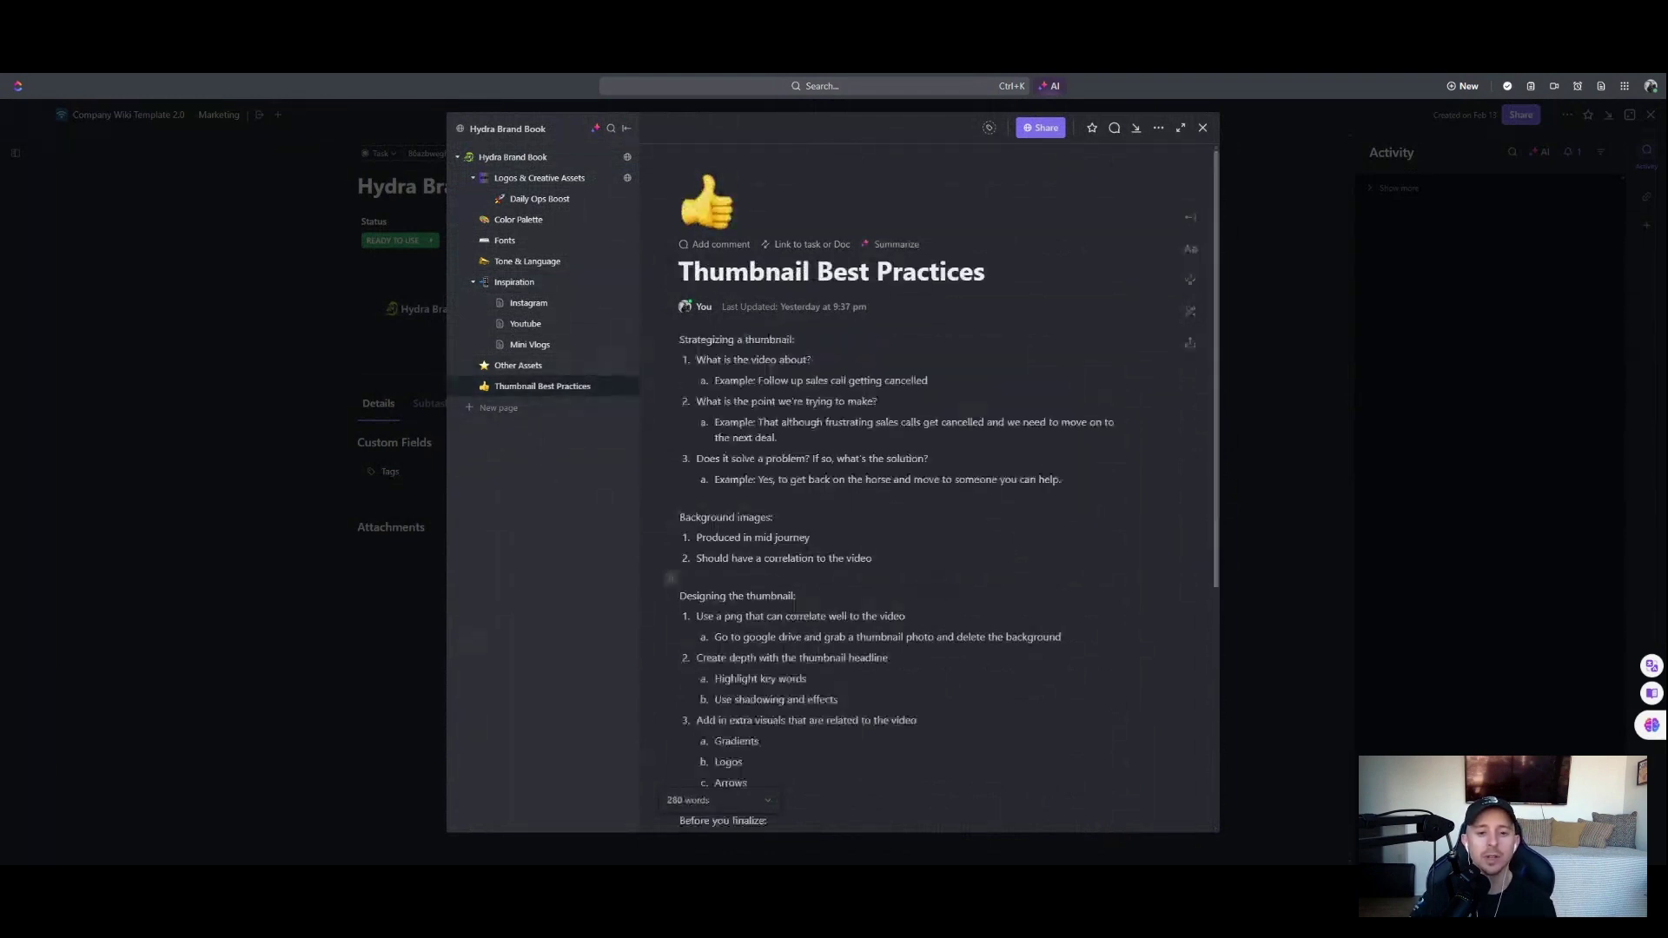
left_click(1204, 128)
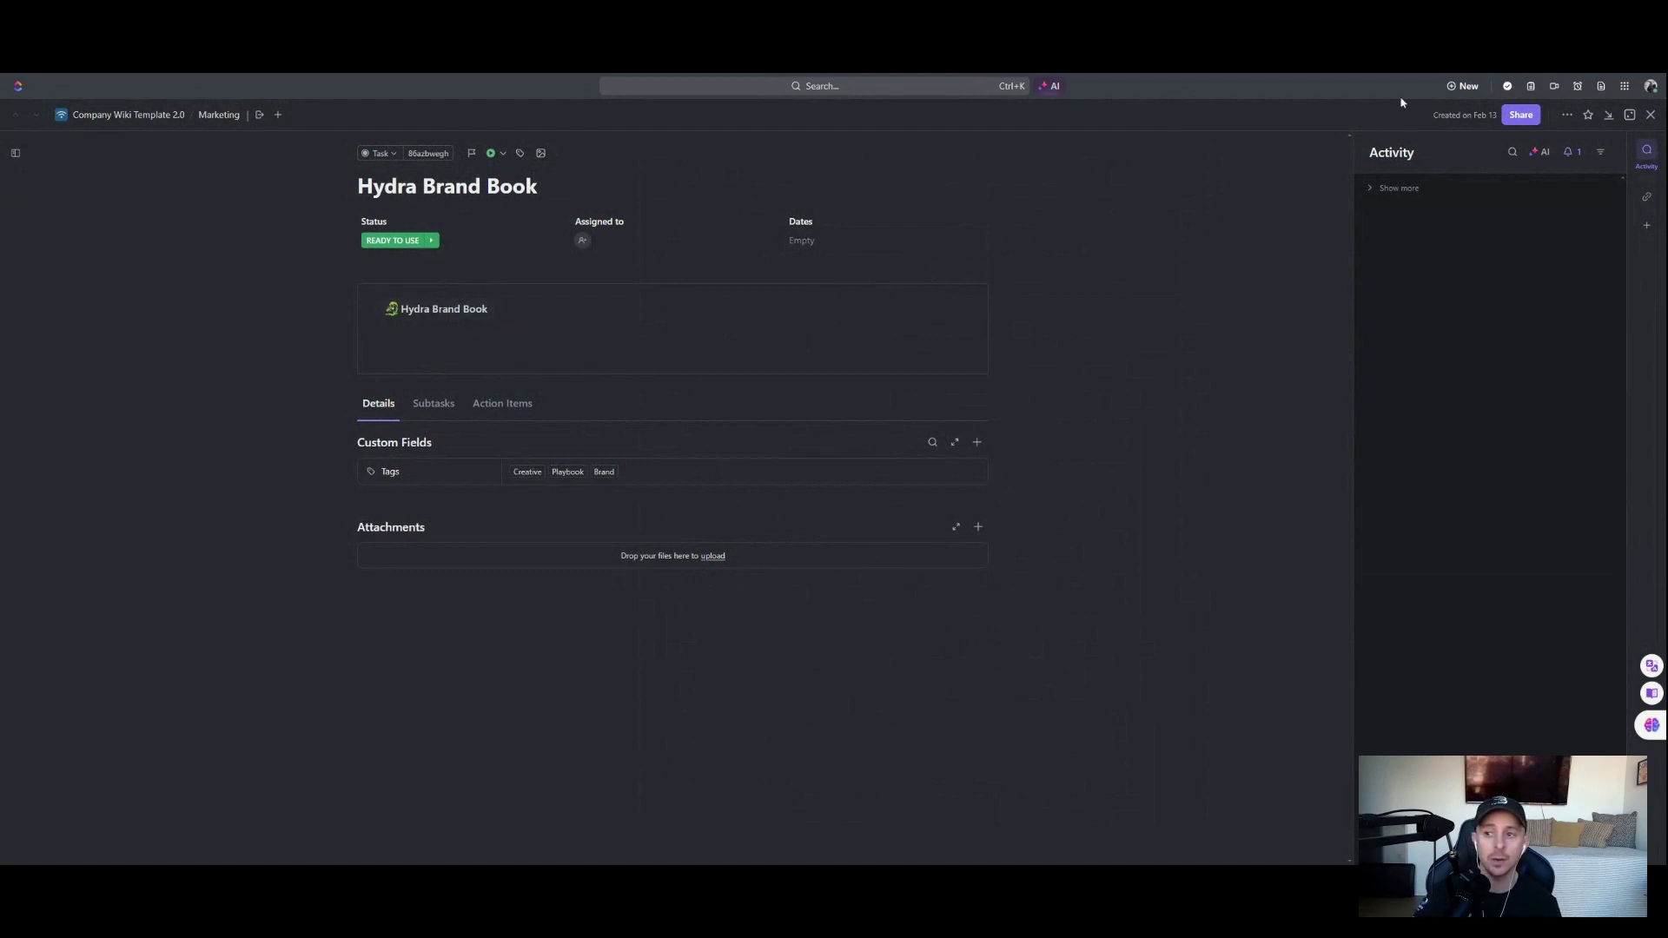
Step: Open the 'How to onboard a new Phoenix client' task from the Sales list with its full description
left_click(1653, 116)
left_click(97, 748)
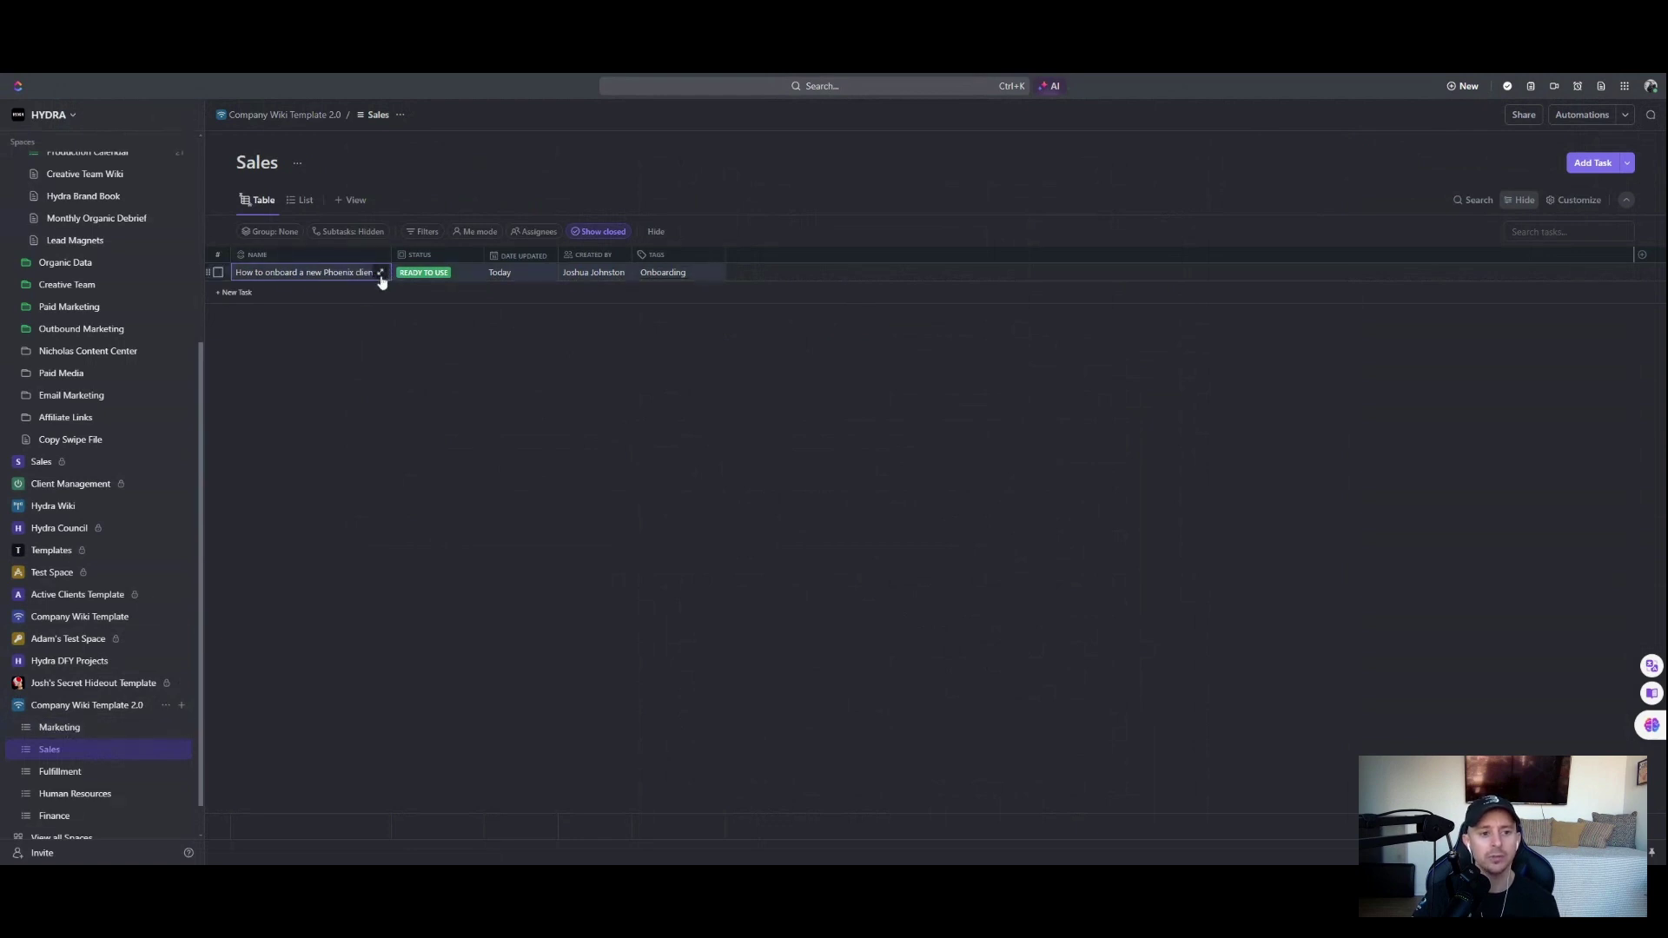
left_click(382, 272)
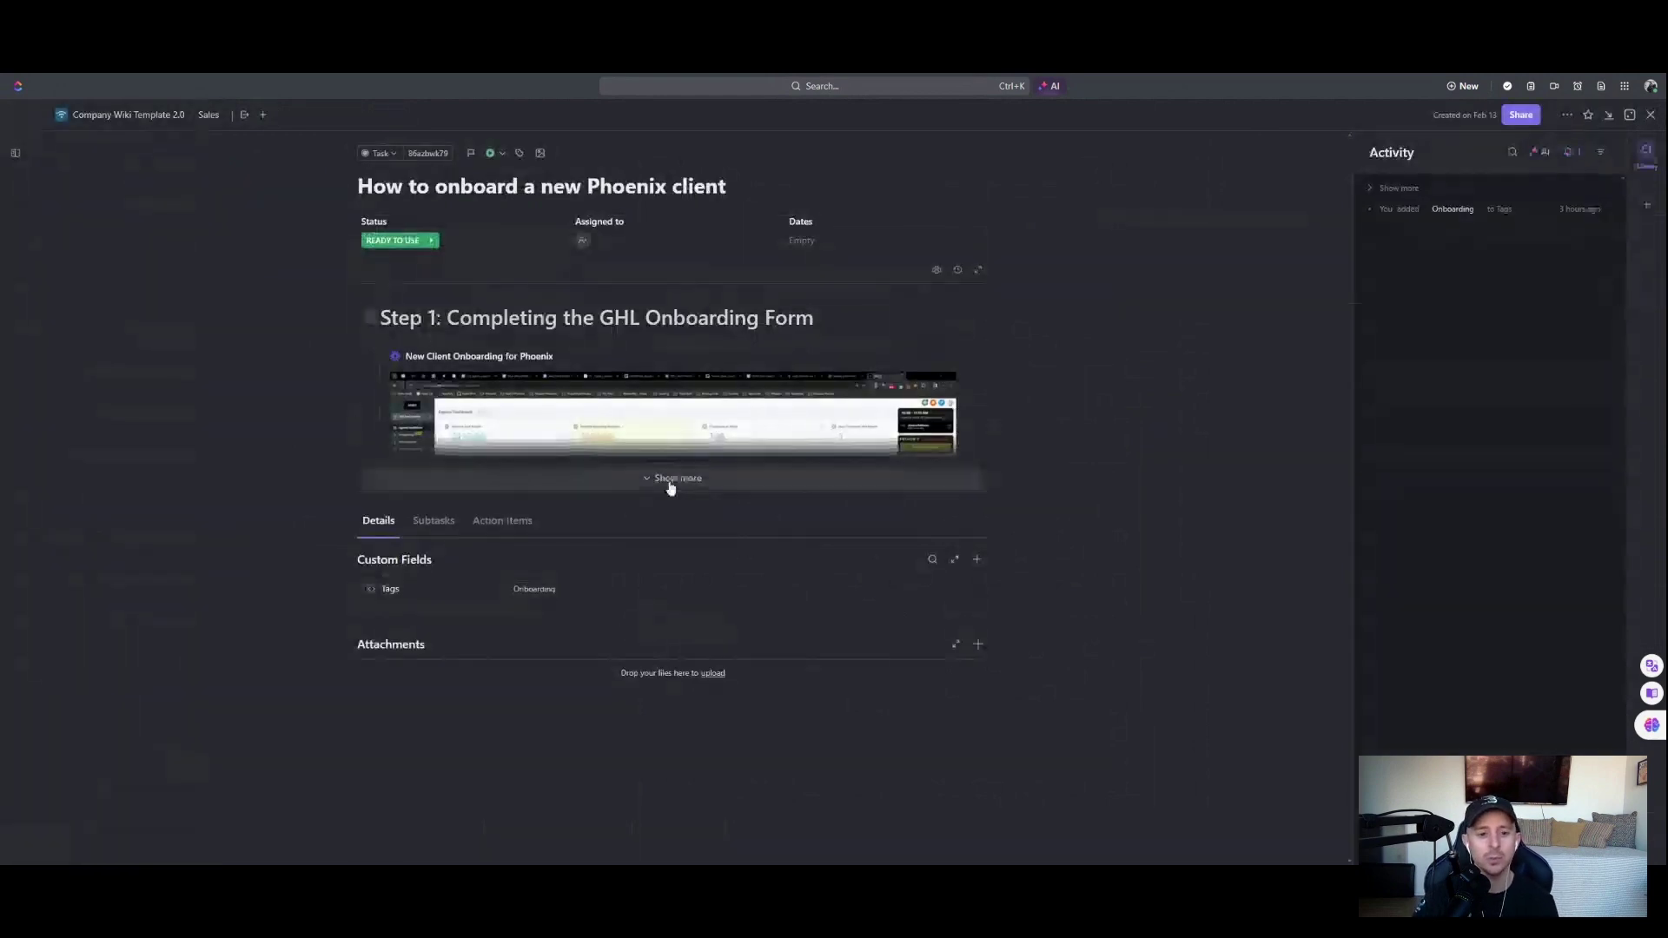
left_click(671, 480)
Step: Read through the SOP's procedure steps and approval details, then close the task
scroll(660, 504, "down", 2)
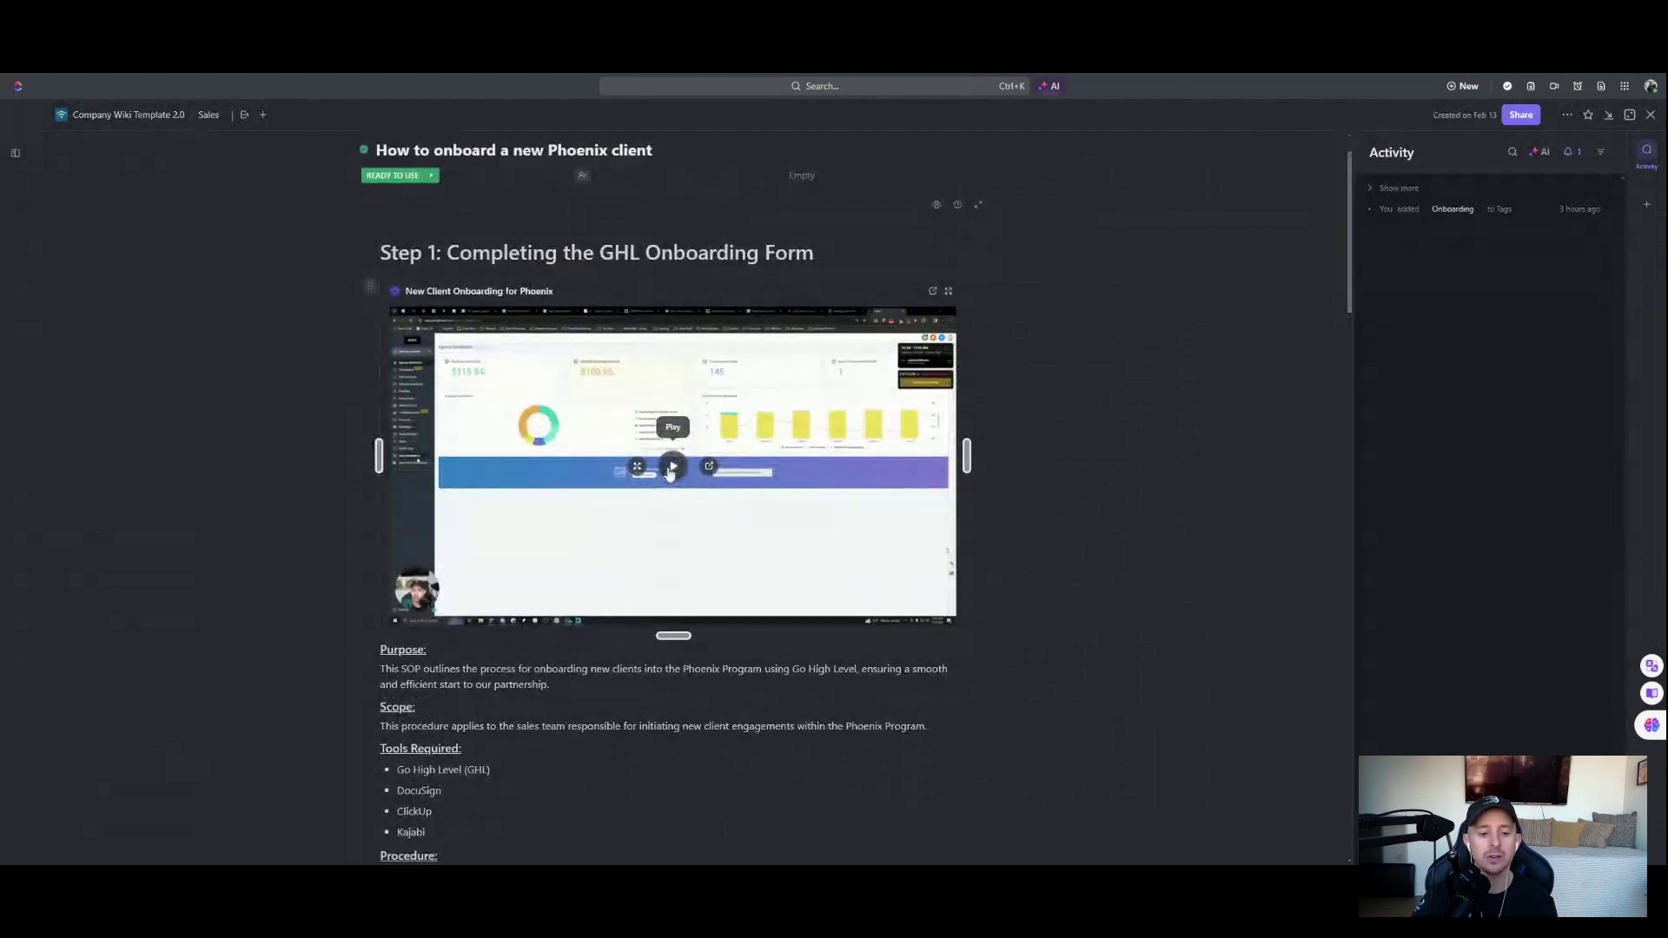
scroll(669, 473, "down", 3)
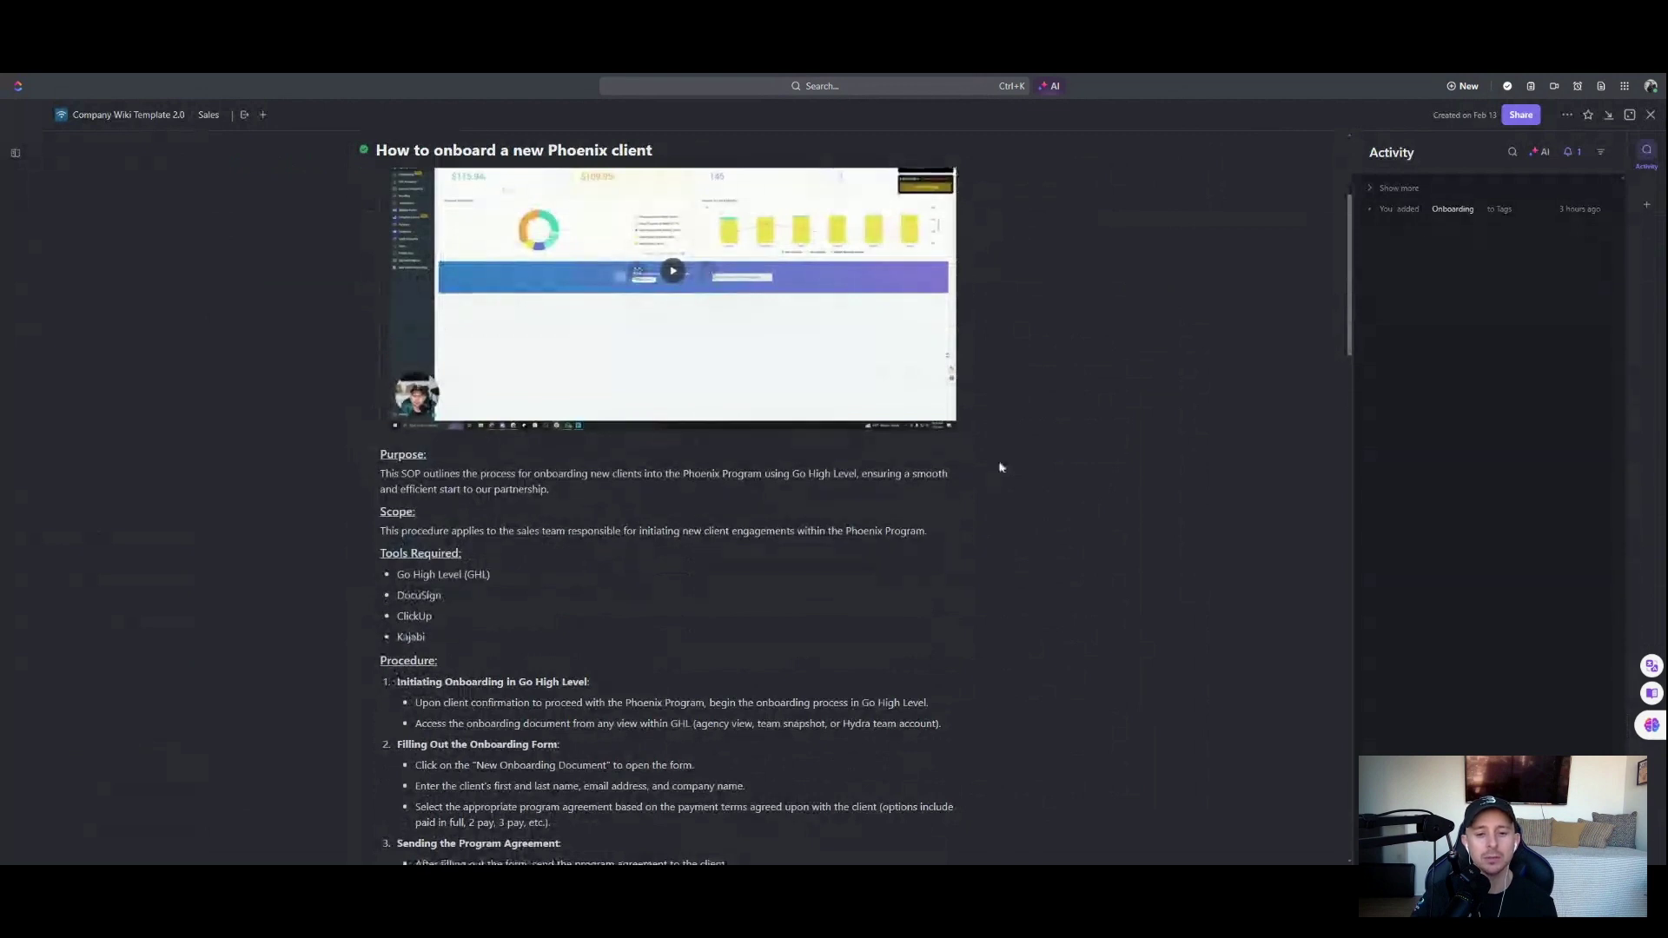
scroll(1000, 467, "up", 4)
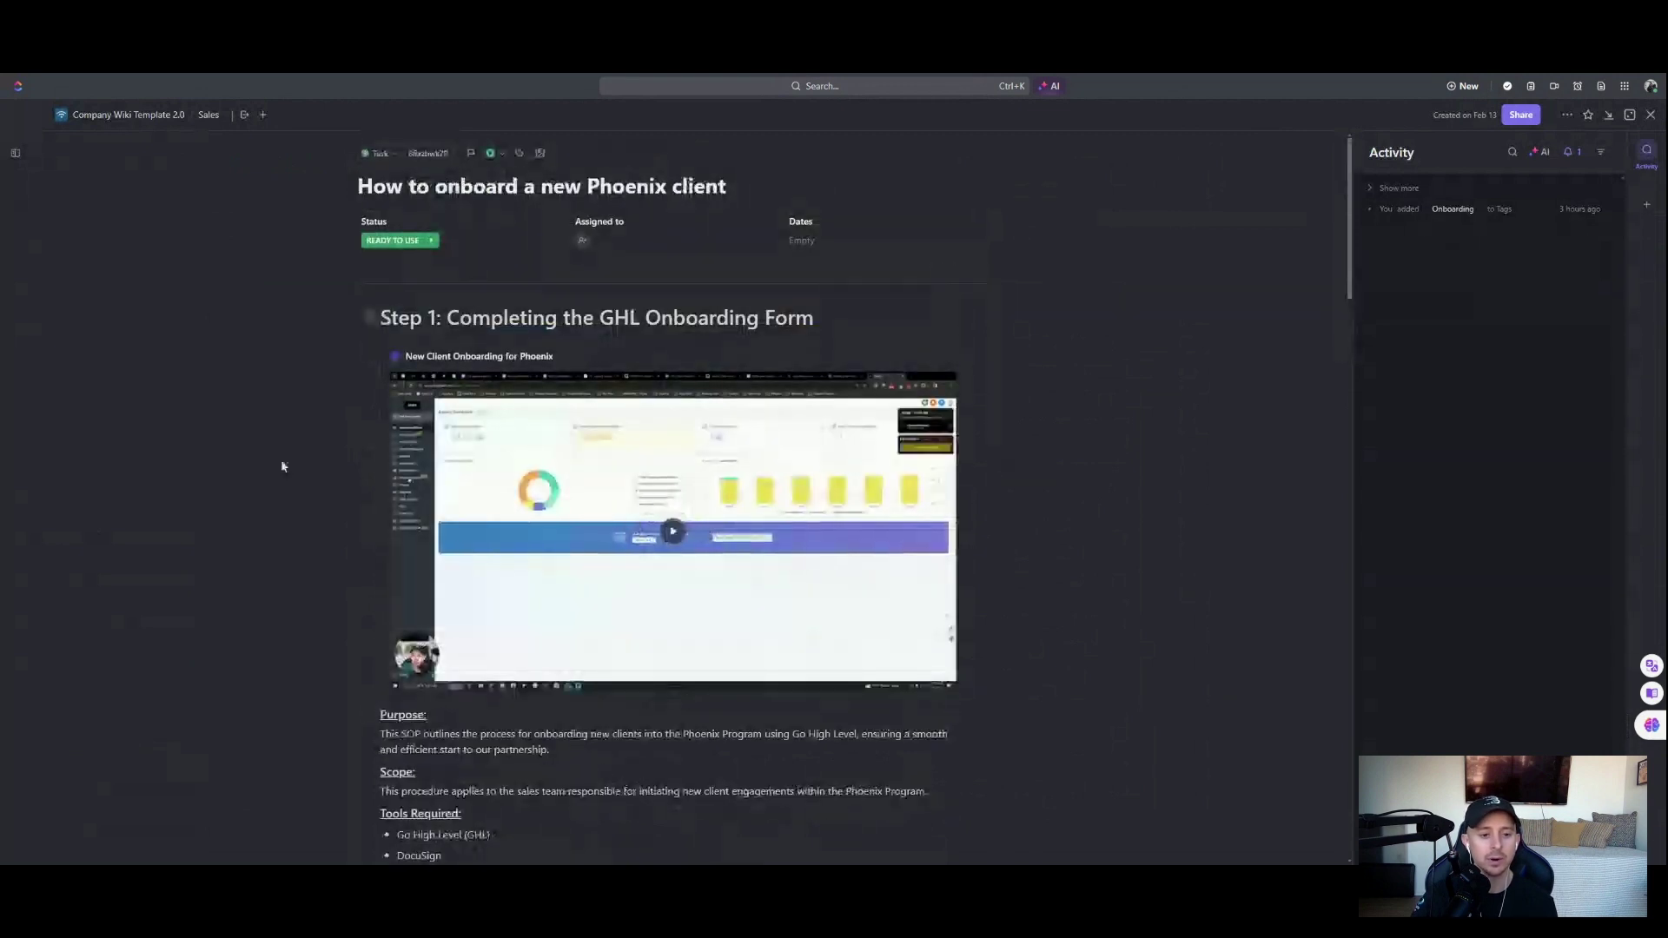
scroll(717, 437, "down", 2)
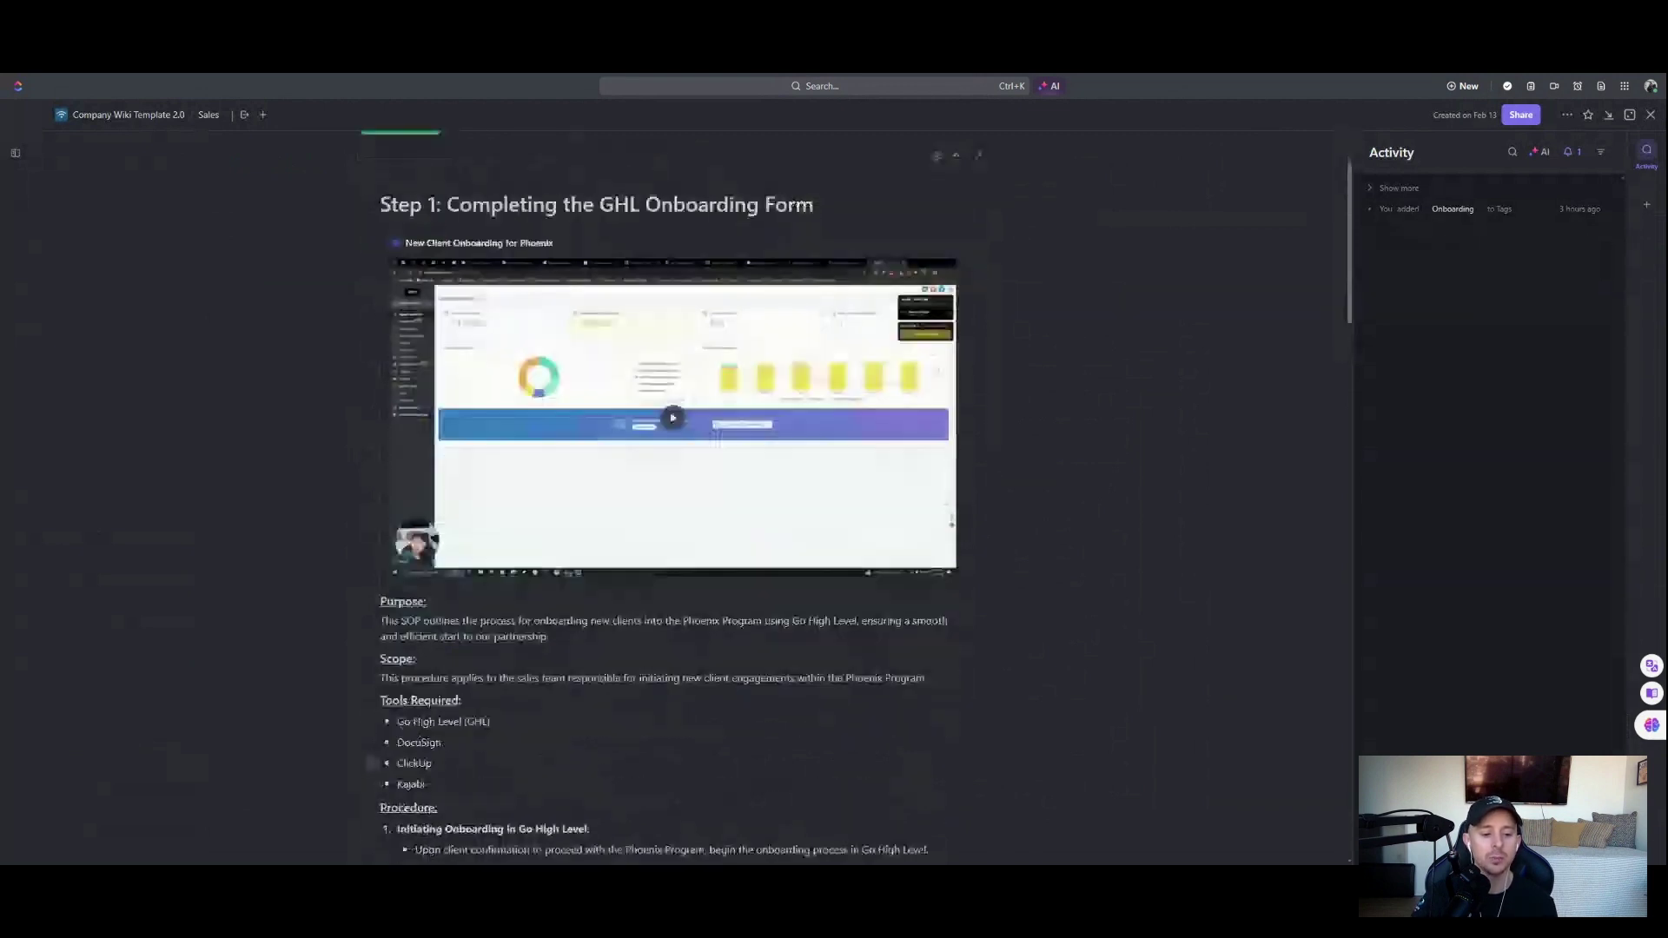
scroll(717, 437, "down", 4)
scroll(717, 437, "up", 4)
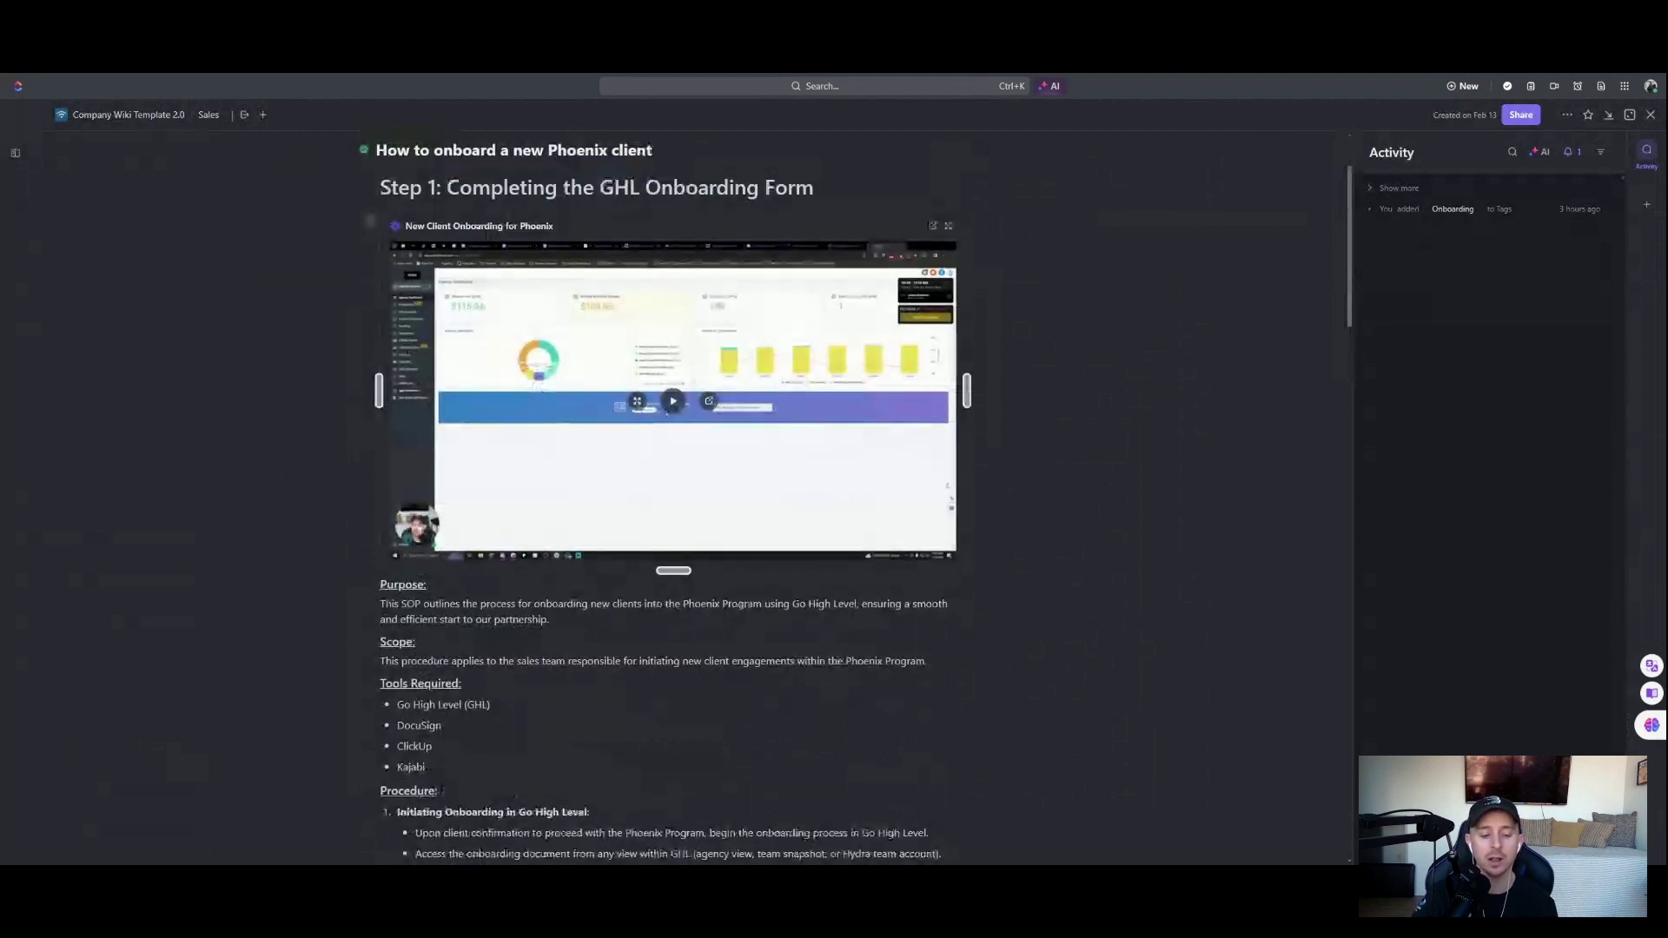
scroll(667, 413, "down", 1)
scroll(667, 414, "up", 3)
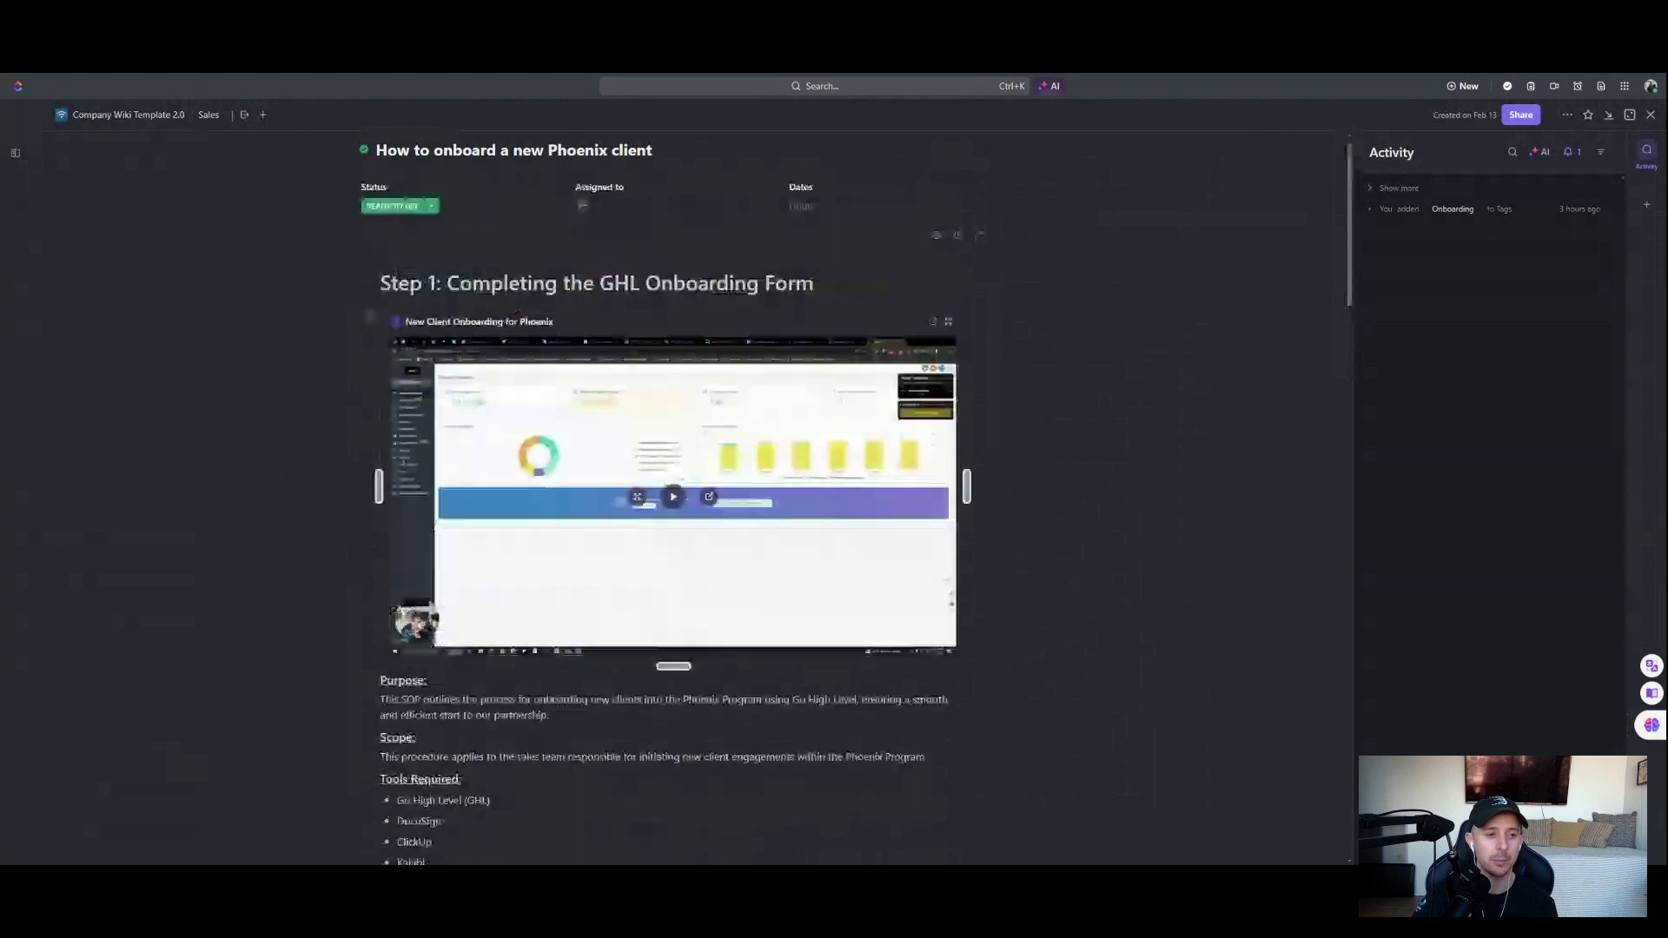
scroll(667, 413, "up", 1)
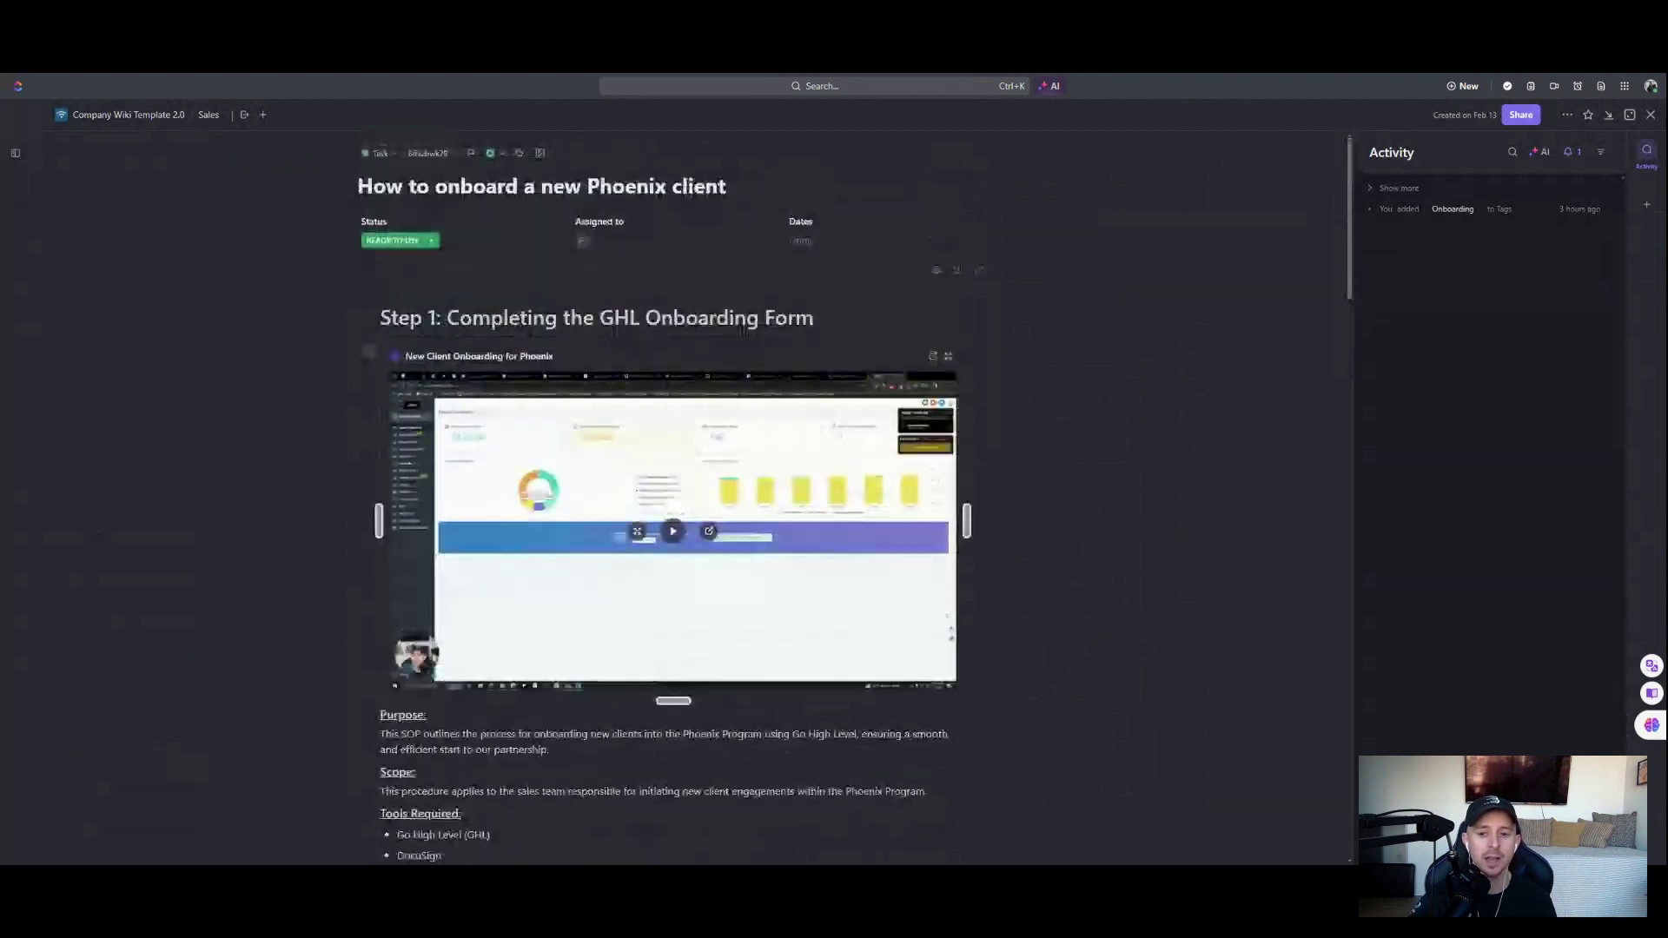
scroll(791, 439, "down", 5)
scroll(791, 438, "up", 5)
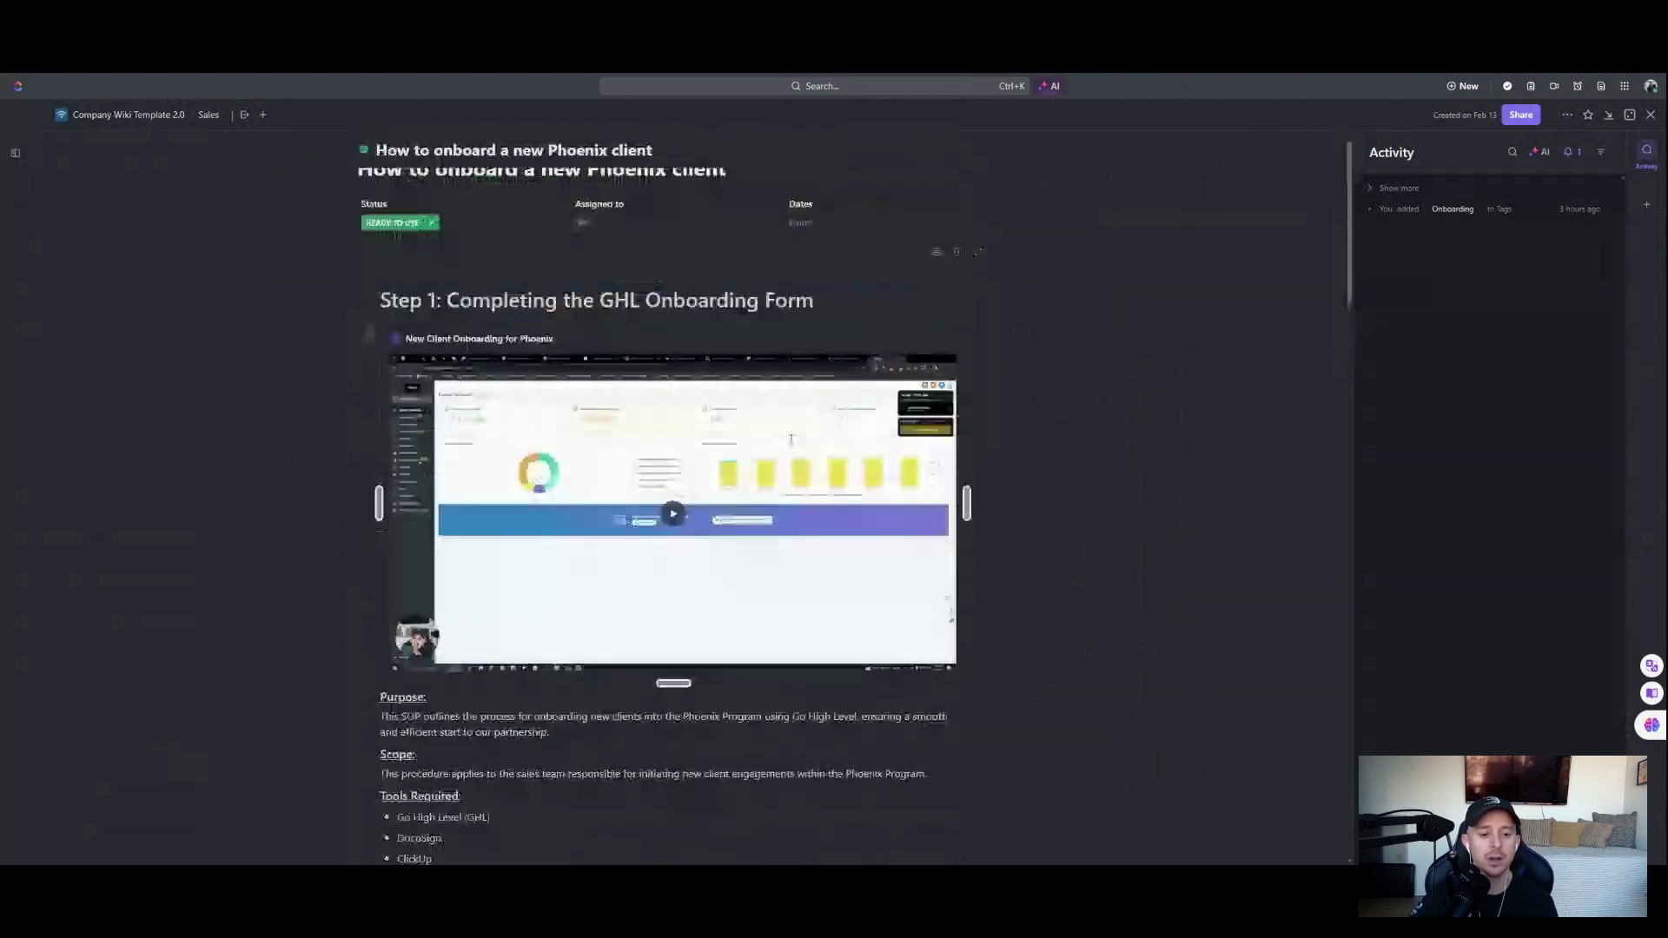
scroll(676, 533, "down", 5)
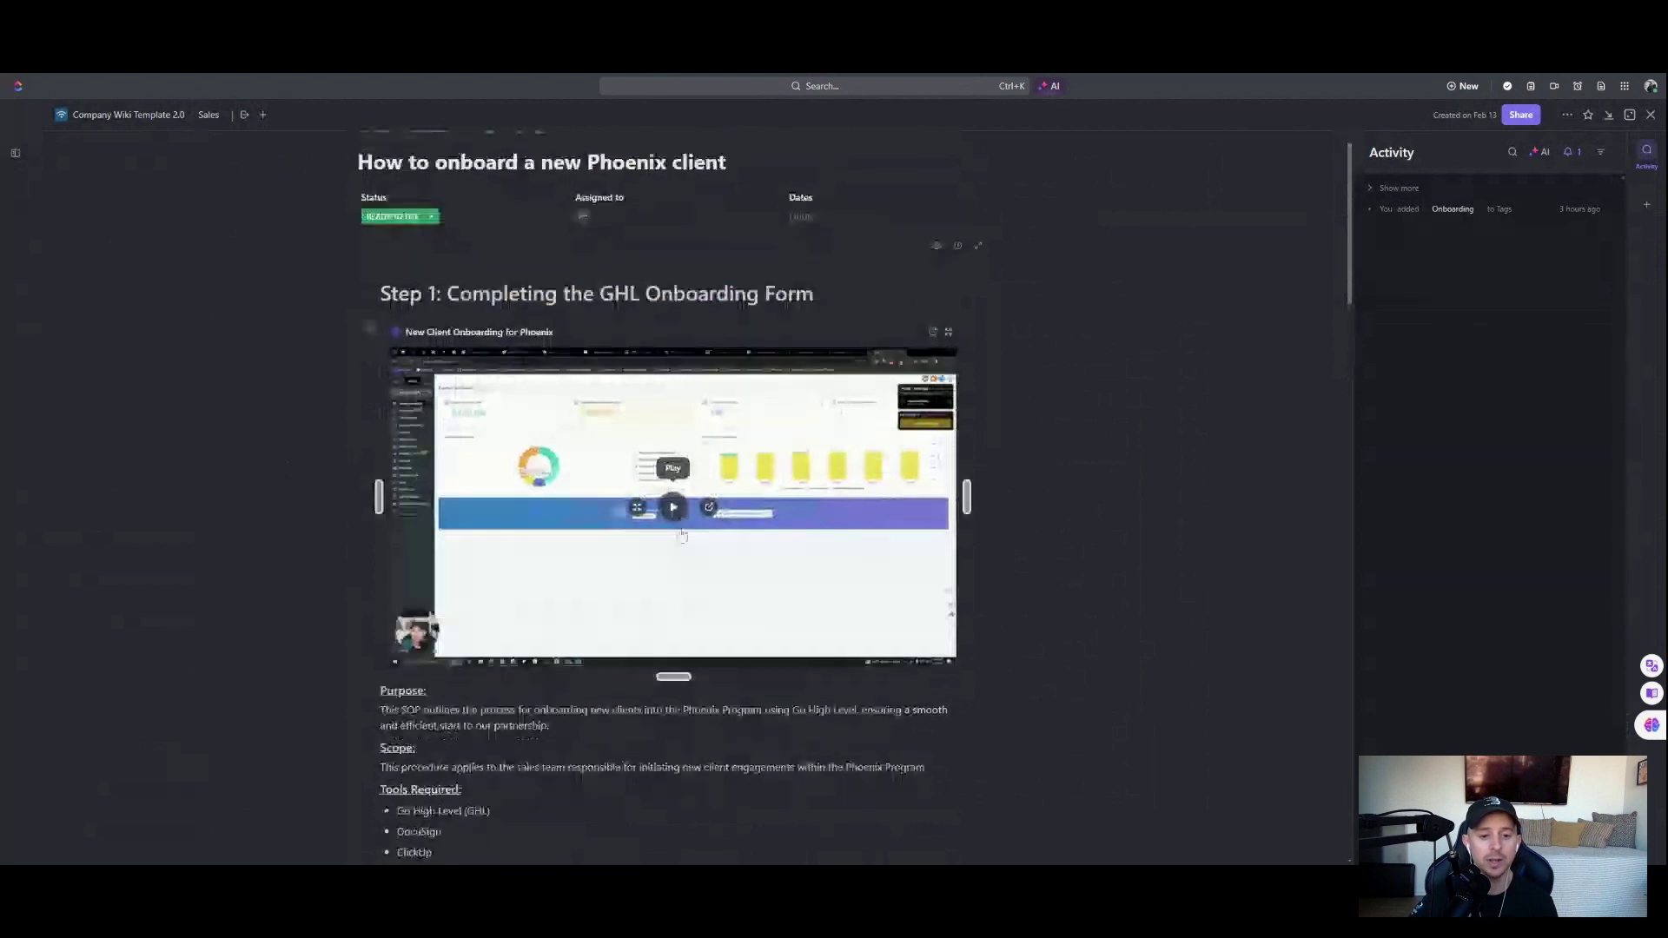
scroll(676, 534, "down", 4)
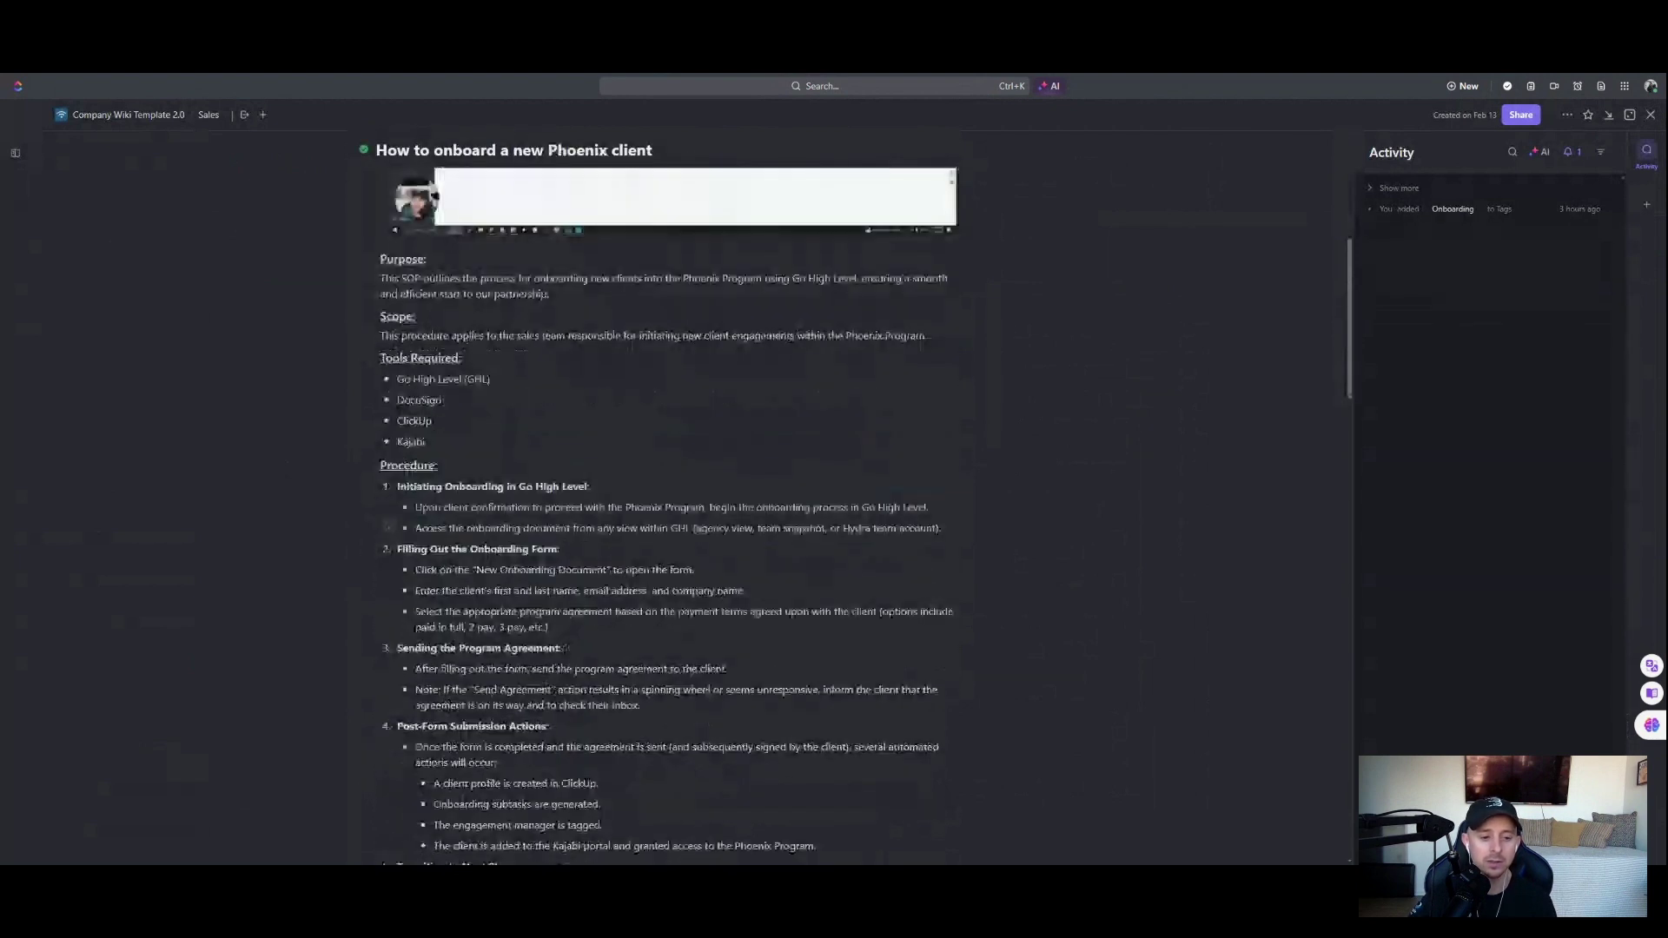
scroll(667, 495, "down", 3)
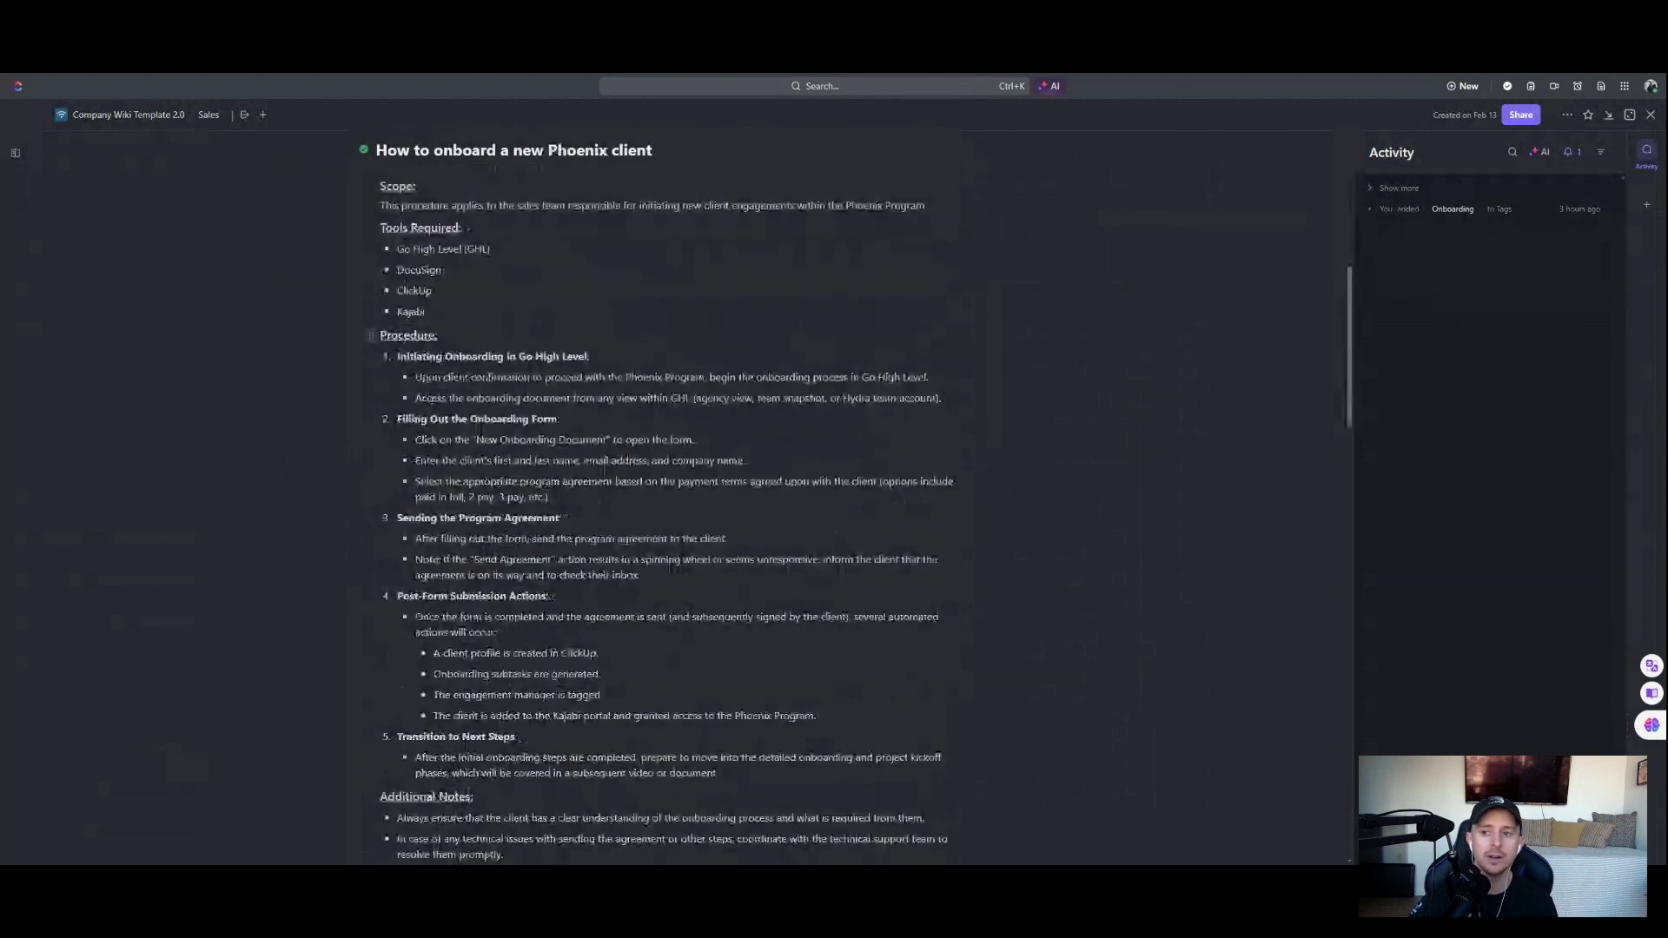
scroll(667, 495, "down", 10)
scroll(667, 495, "down", 5)
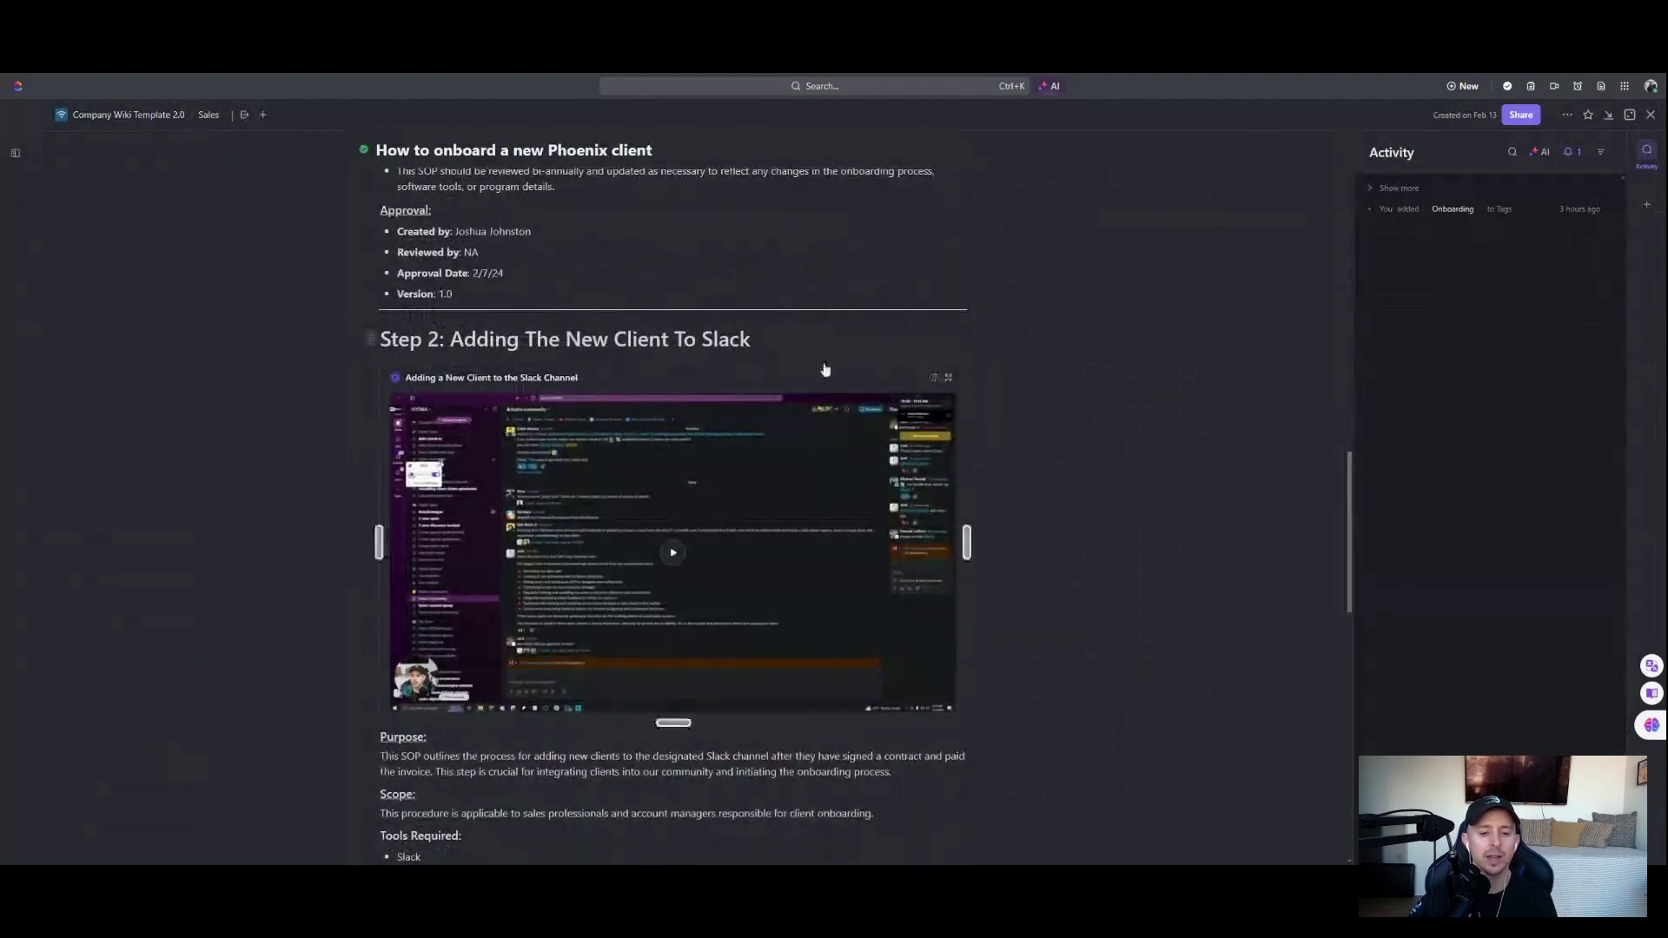
scroll(851, 365, "down", 7)
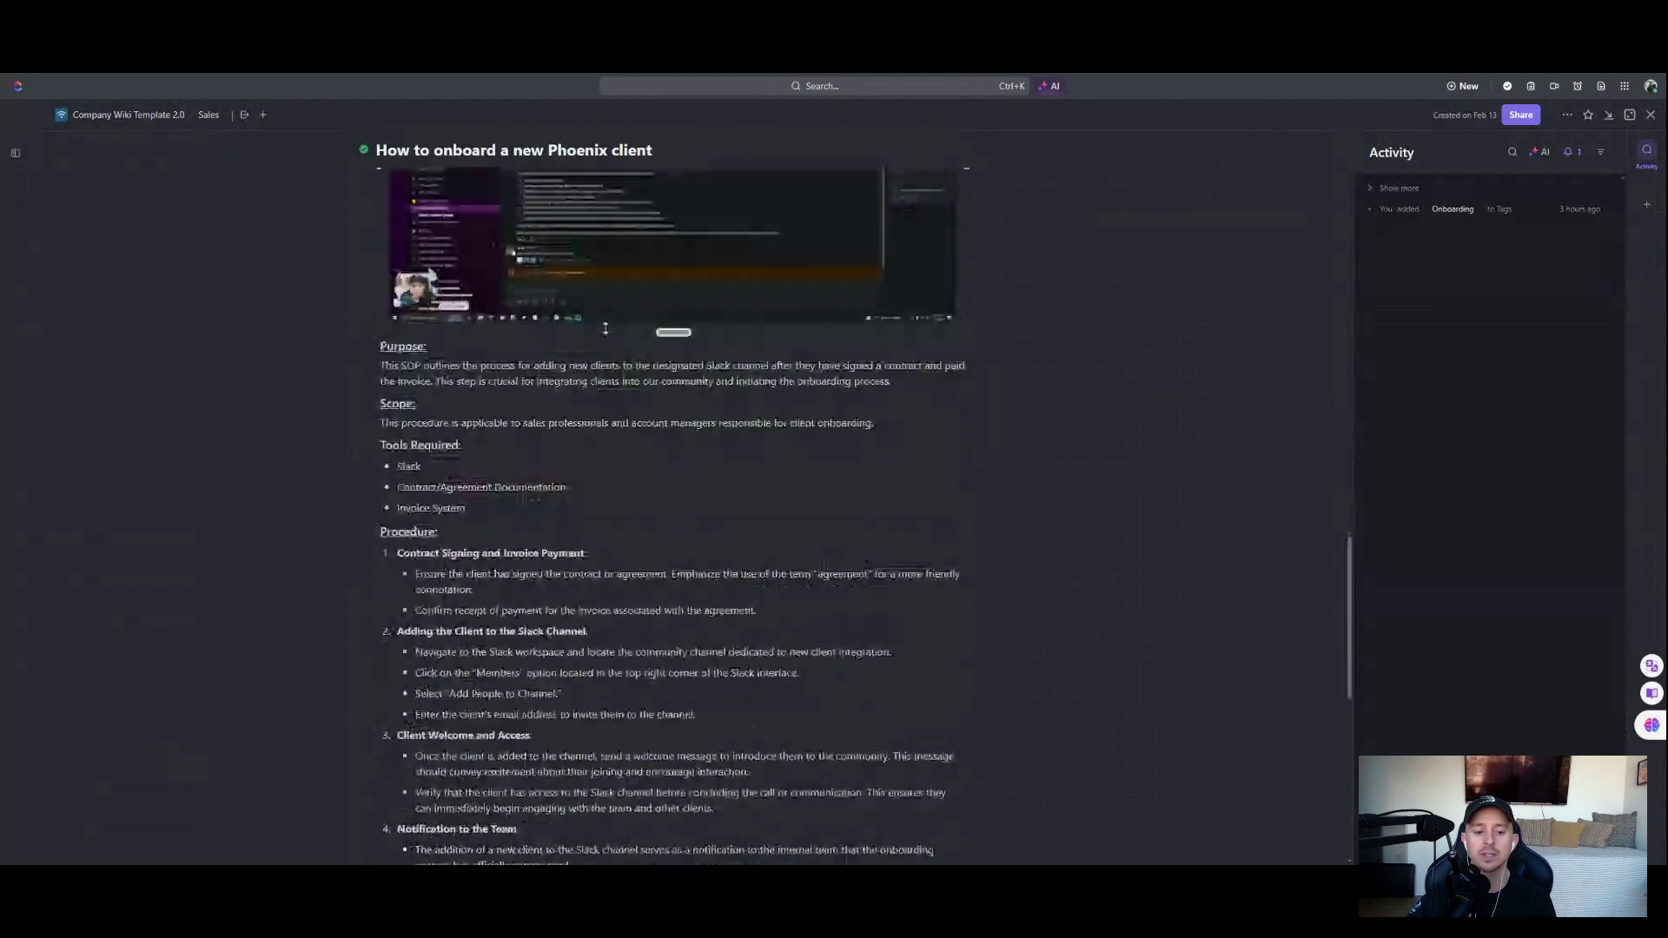
scroll(800, 521, "down", 12)
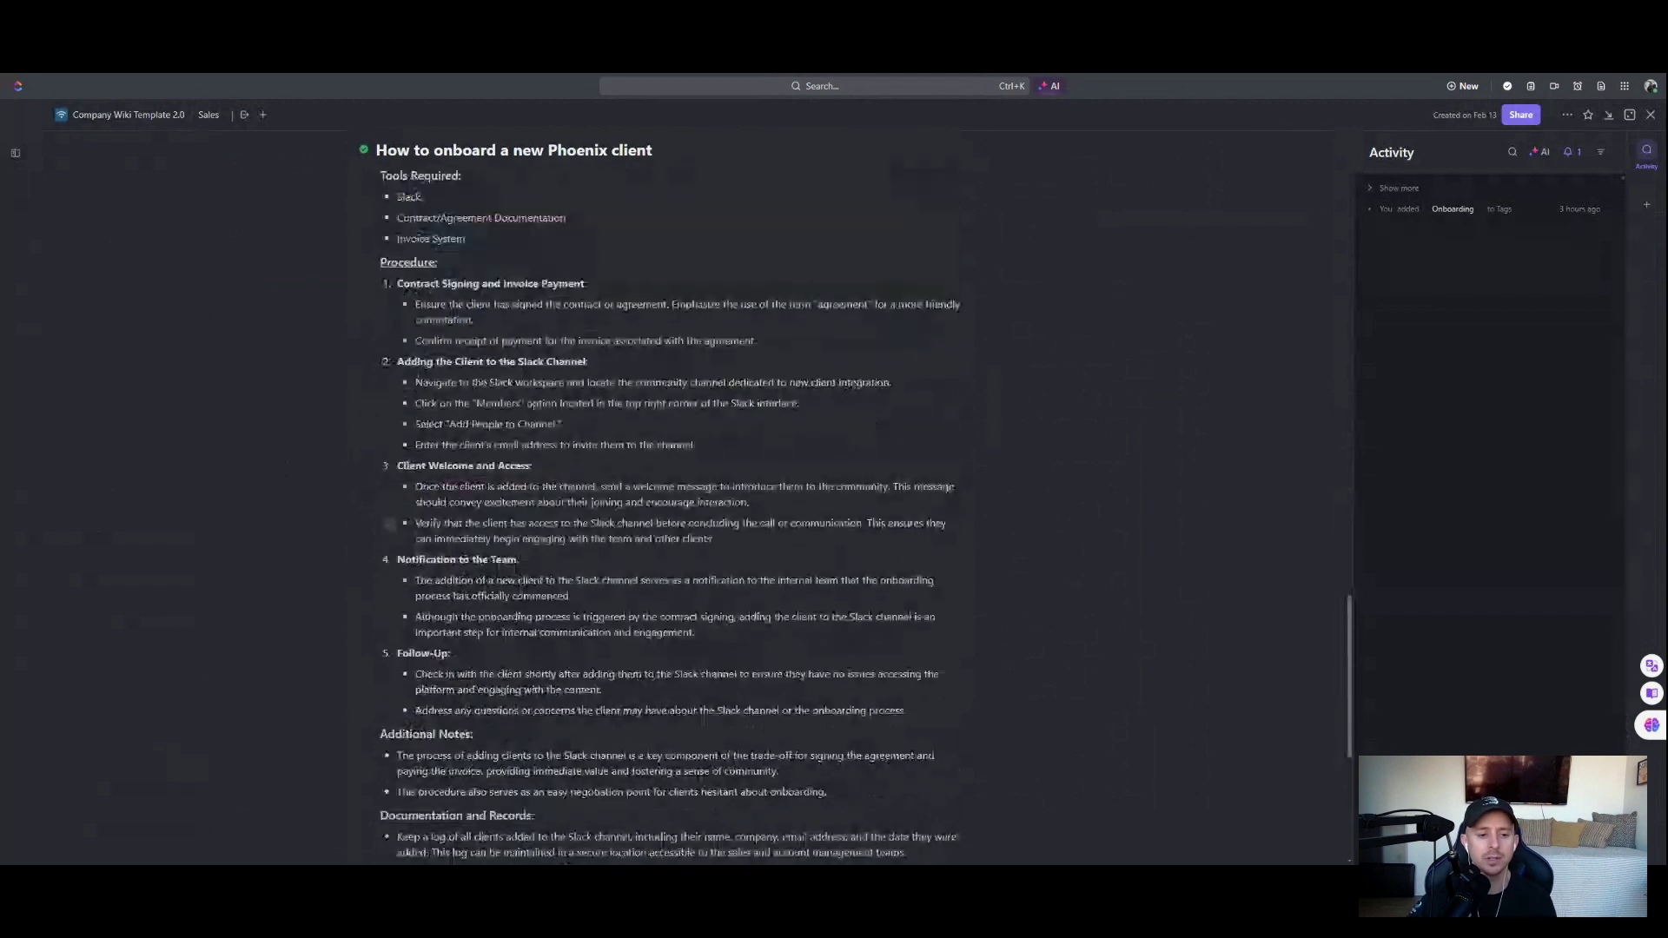
scroll(660, 512, "down", 1)
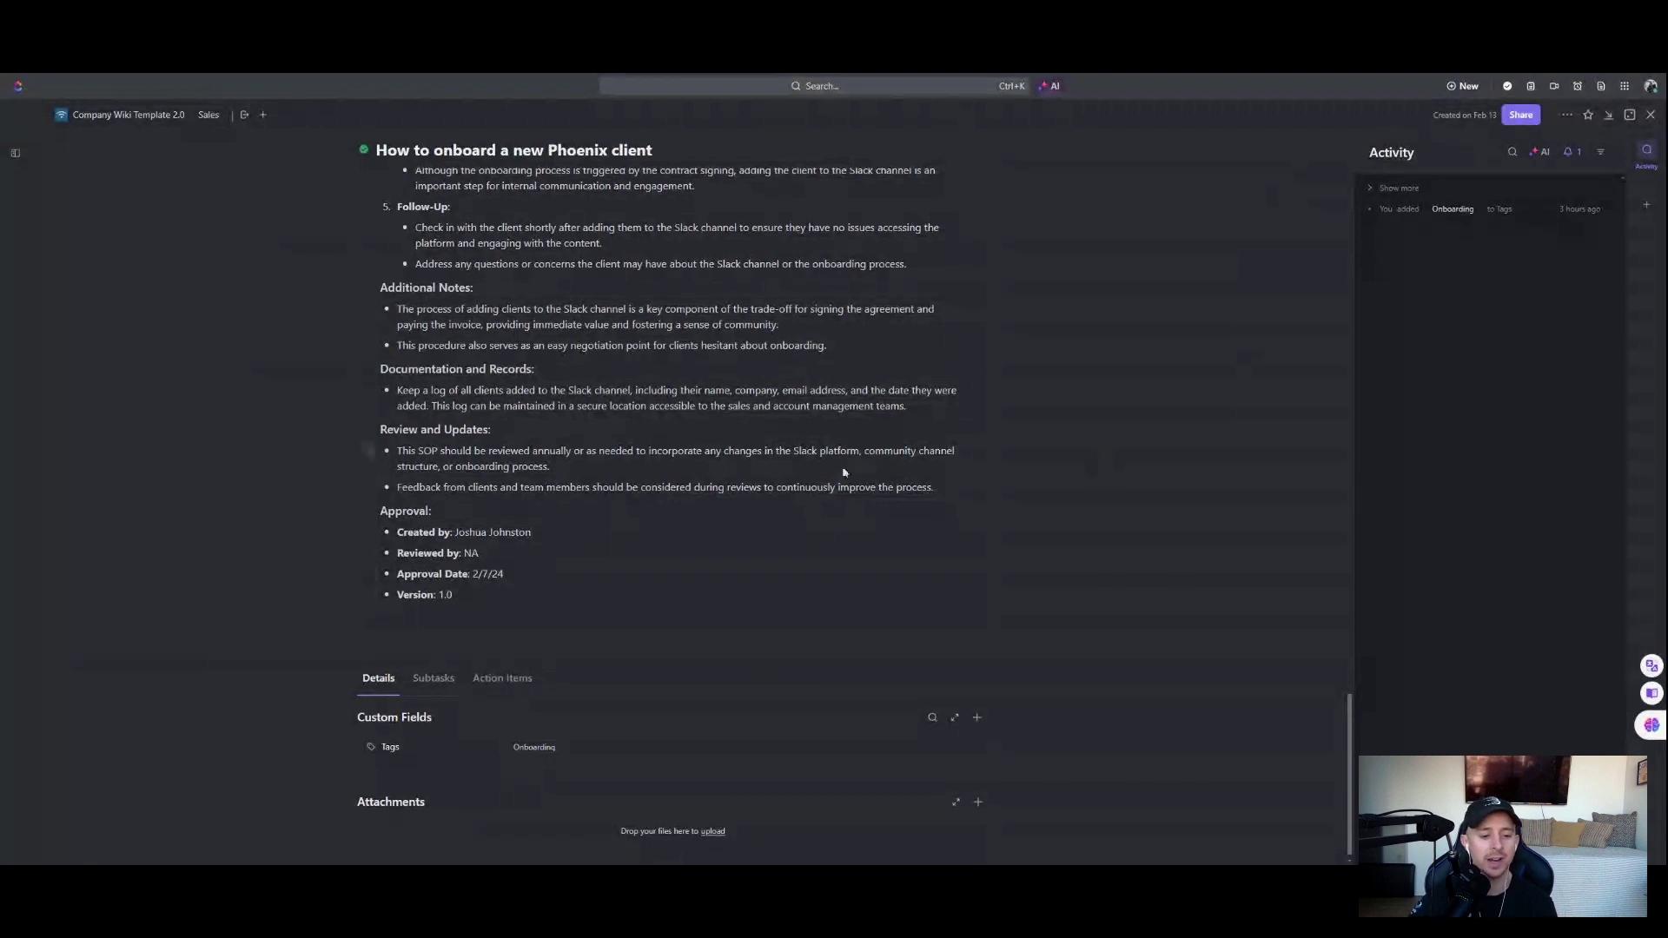
left_click(1651, 118)
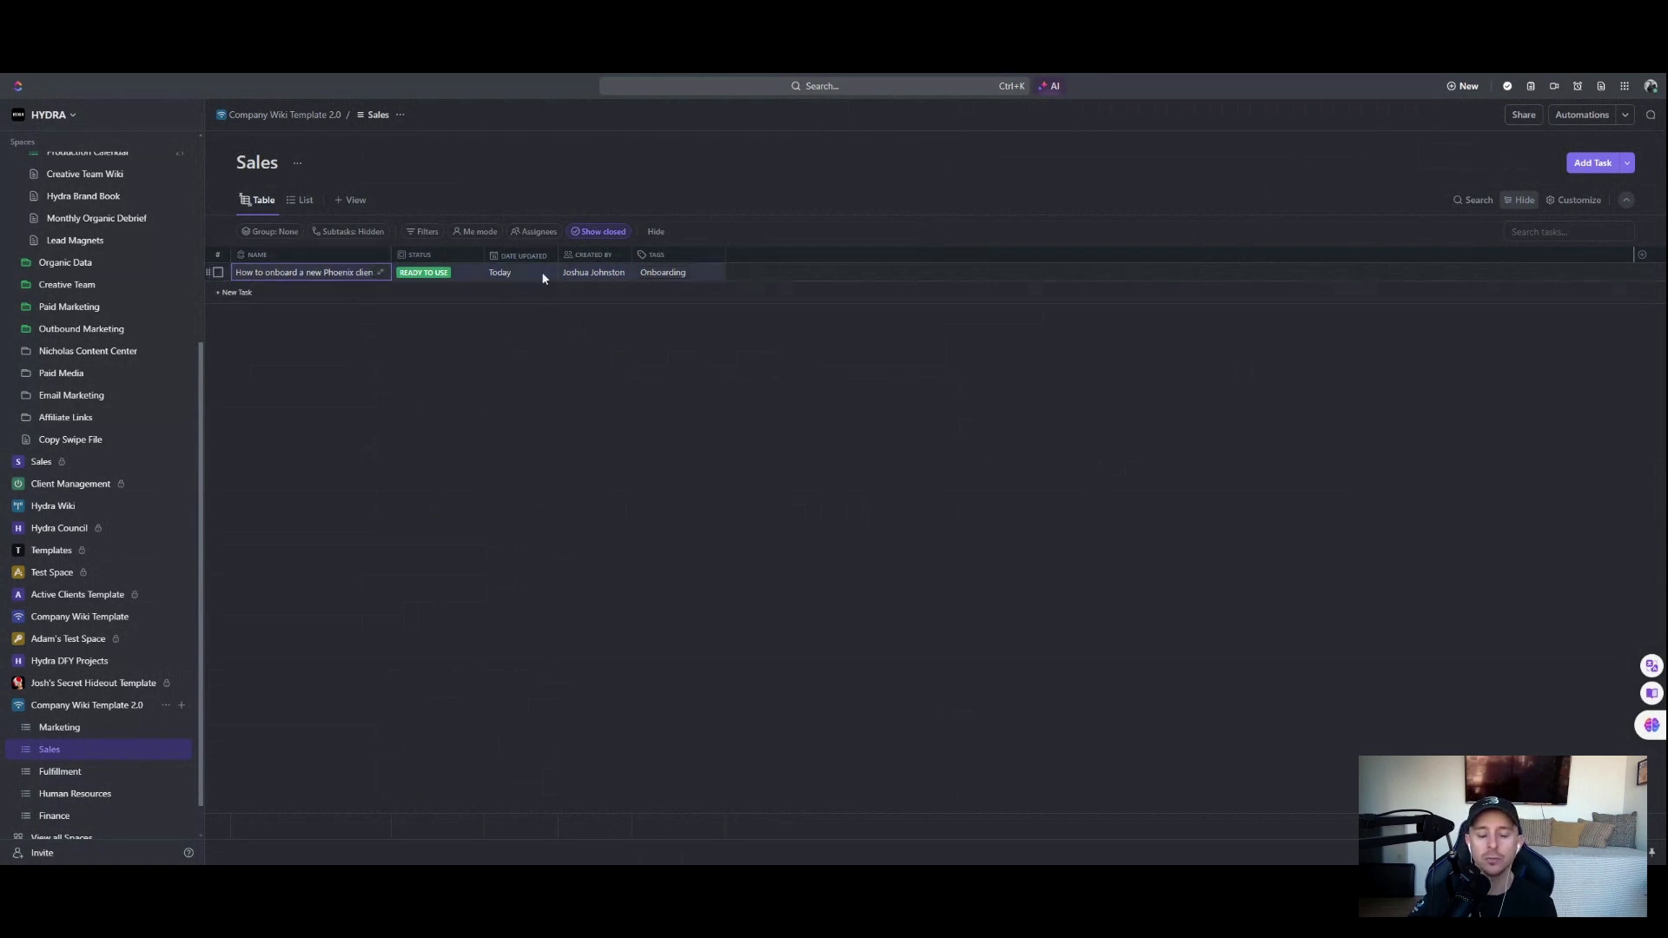
Step: Open the tag dropdown on the Phoenix client onboarding task's Tags cell
left_click(597, 274)
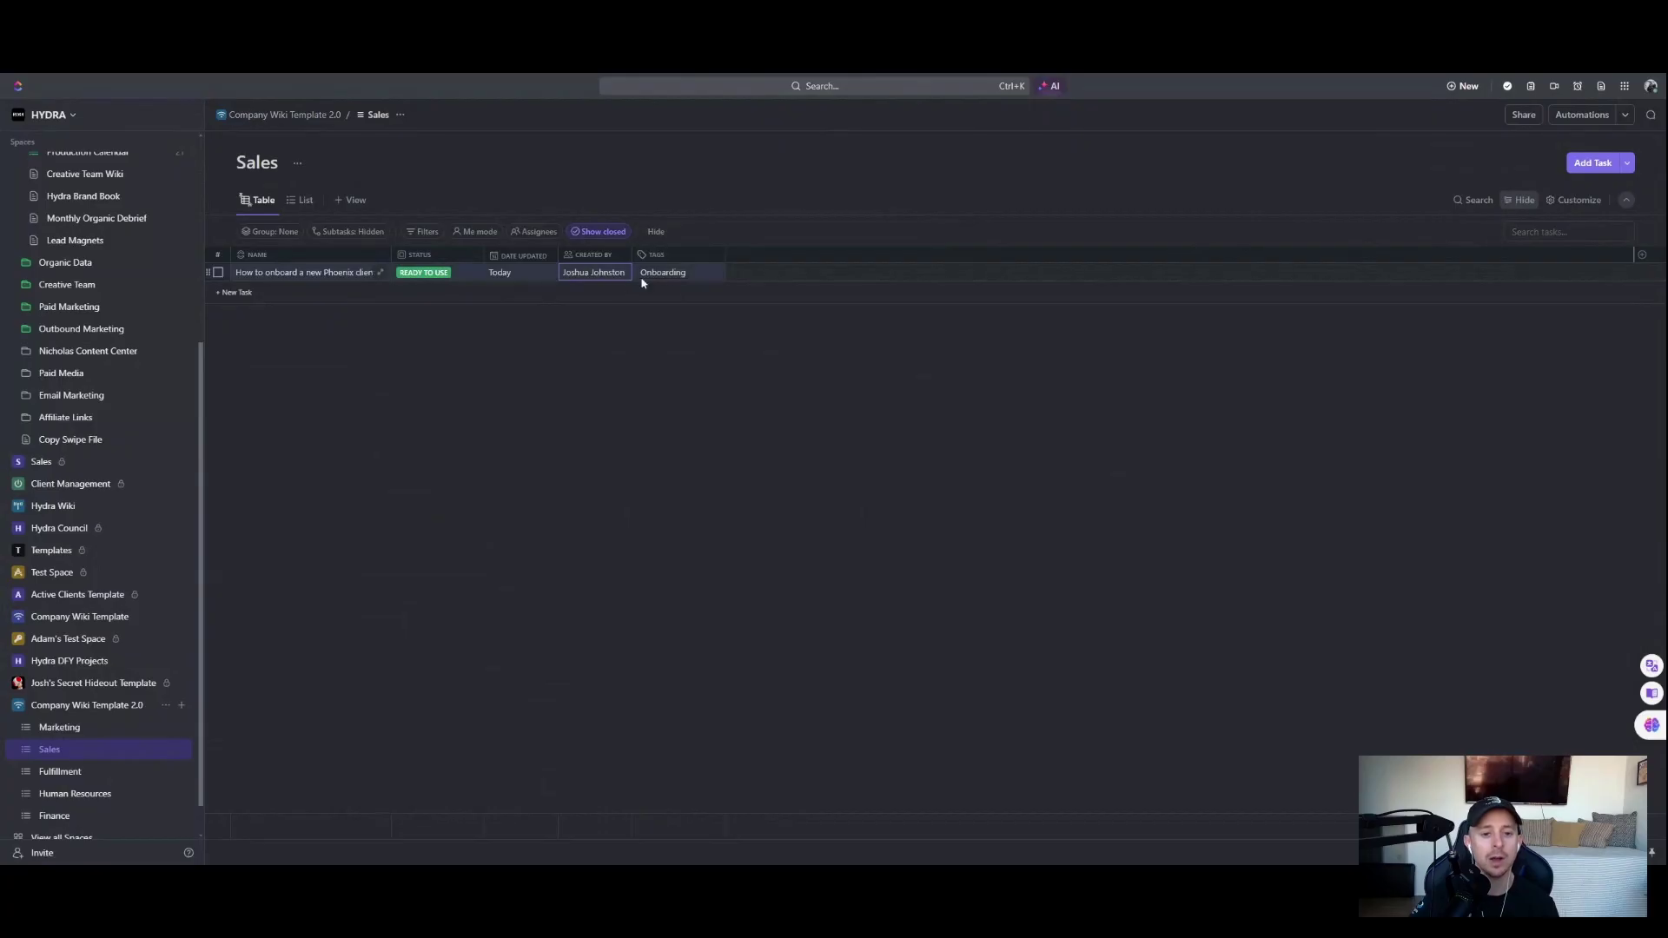
left_click(695, 274)
Step: Create a new Phoenix tag and set its colour to none
type("Phoenix")
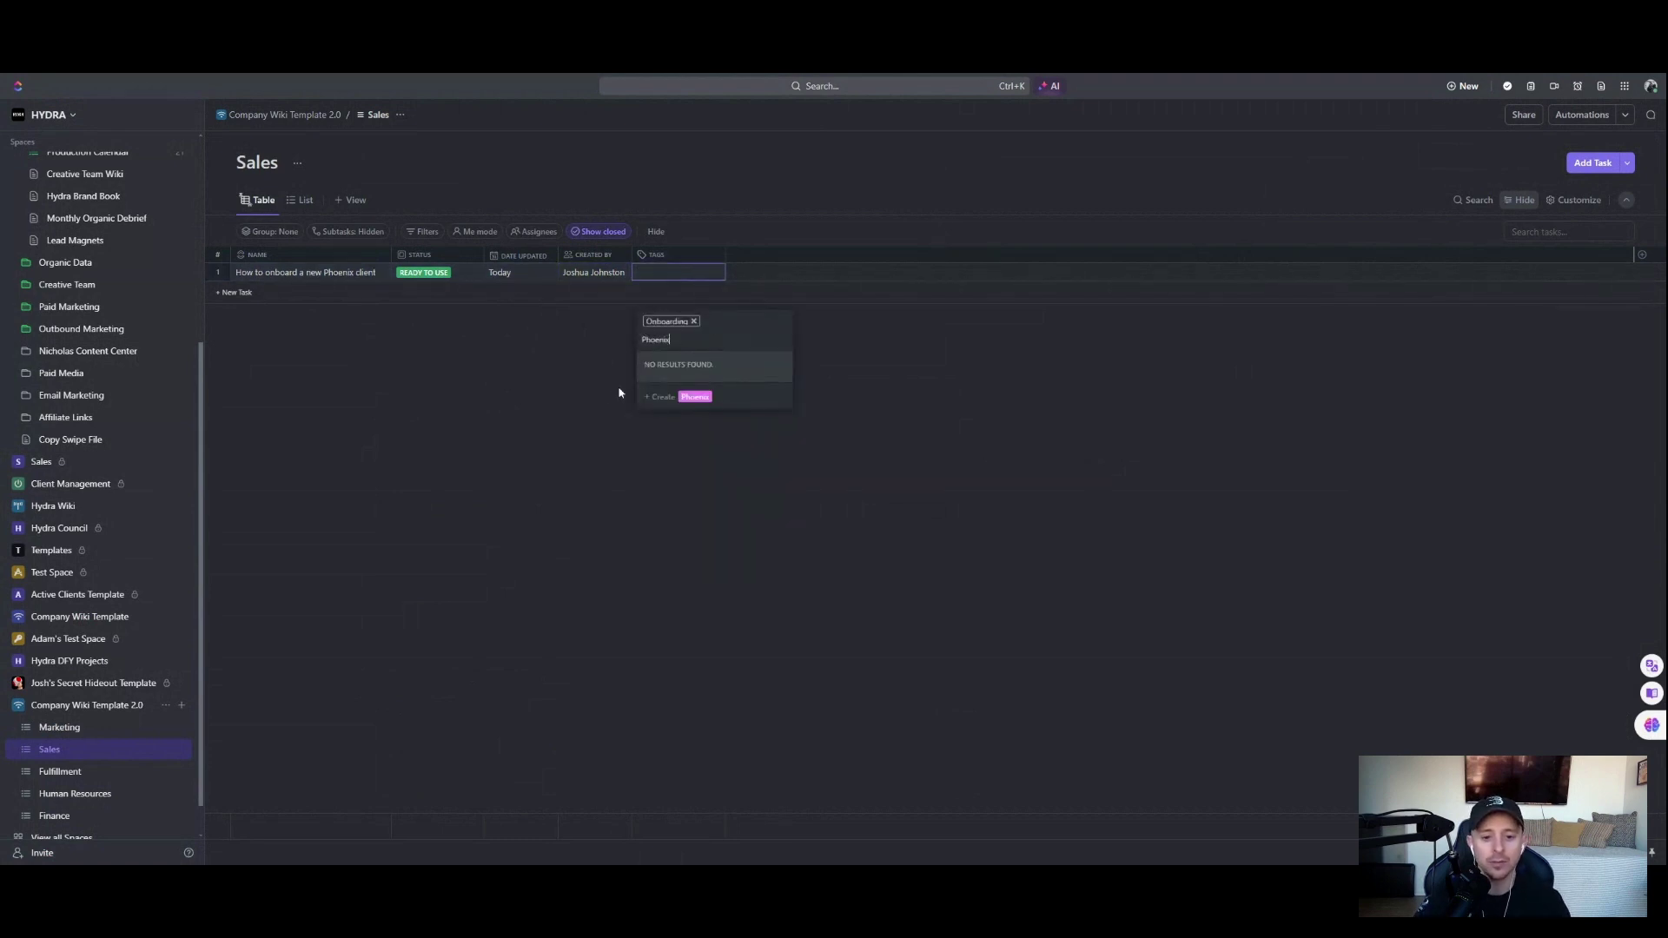
left_click(695, 397)
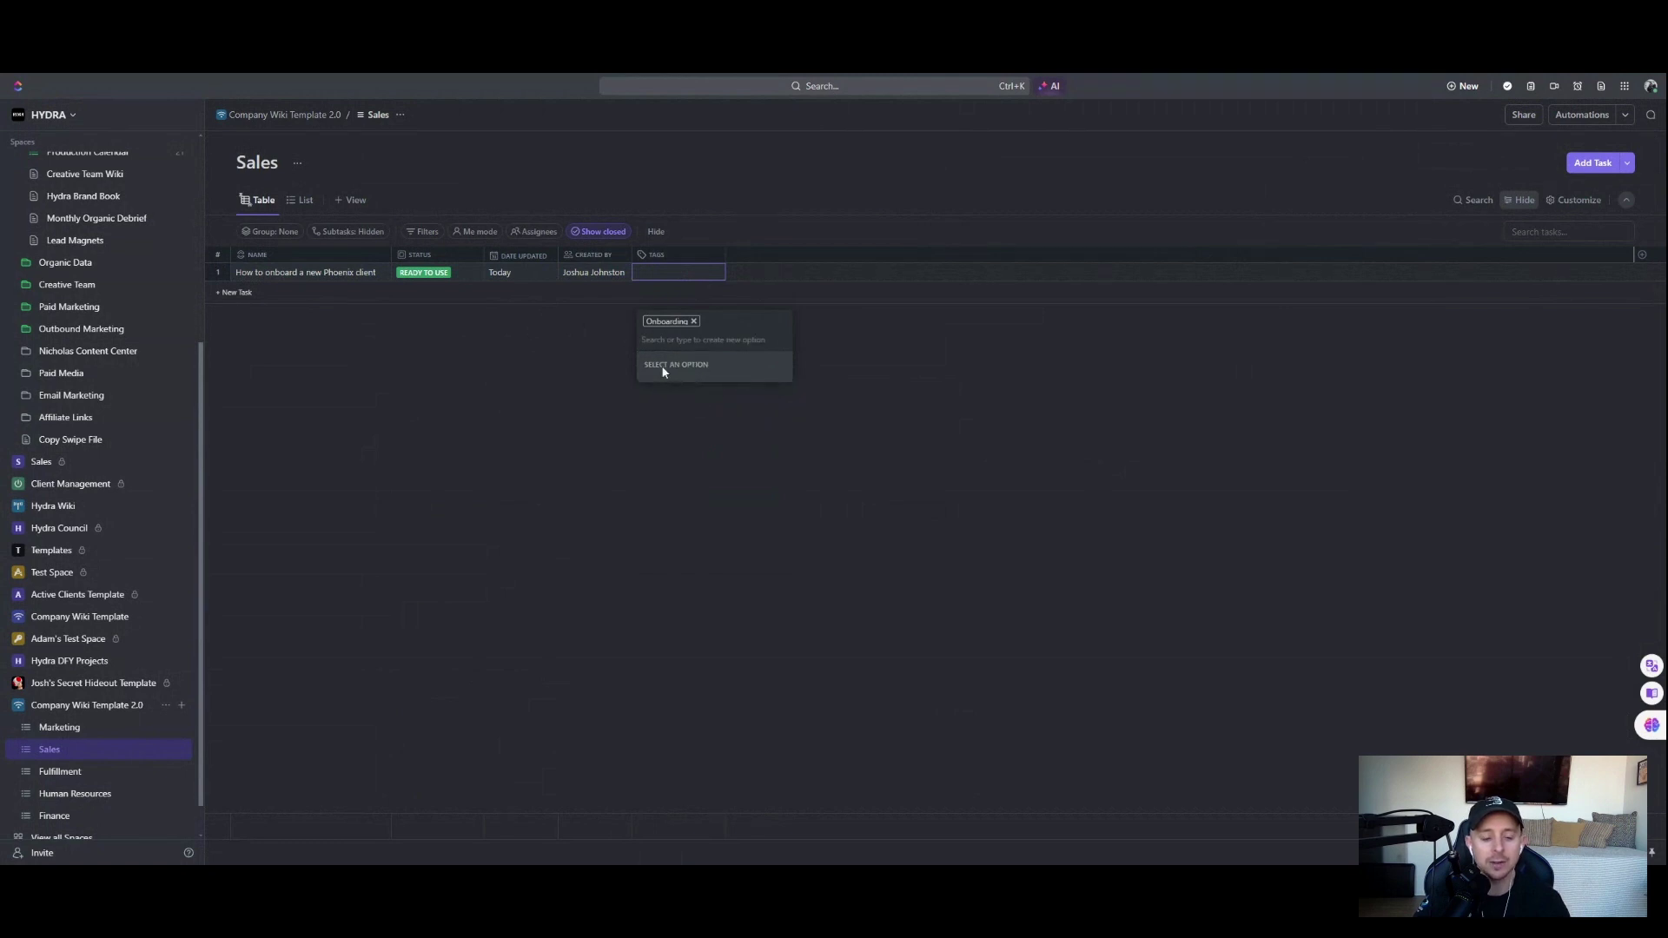
left_click(662, 424)
left_click(715, 276)
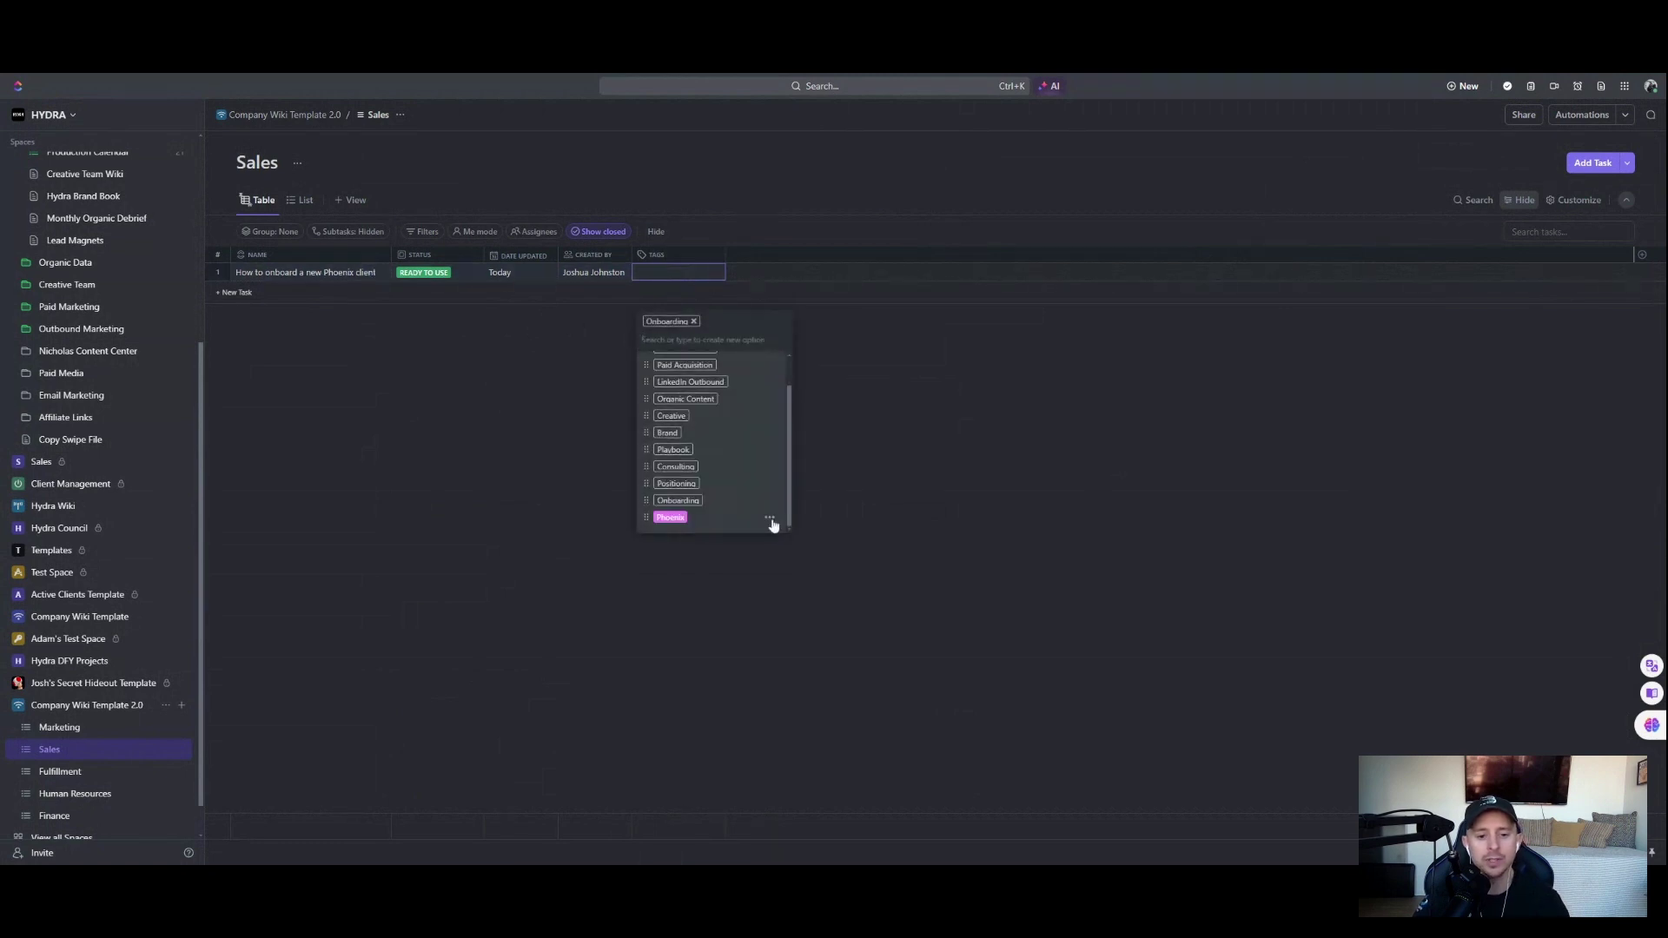
left_click(778, 525)
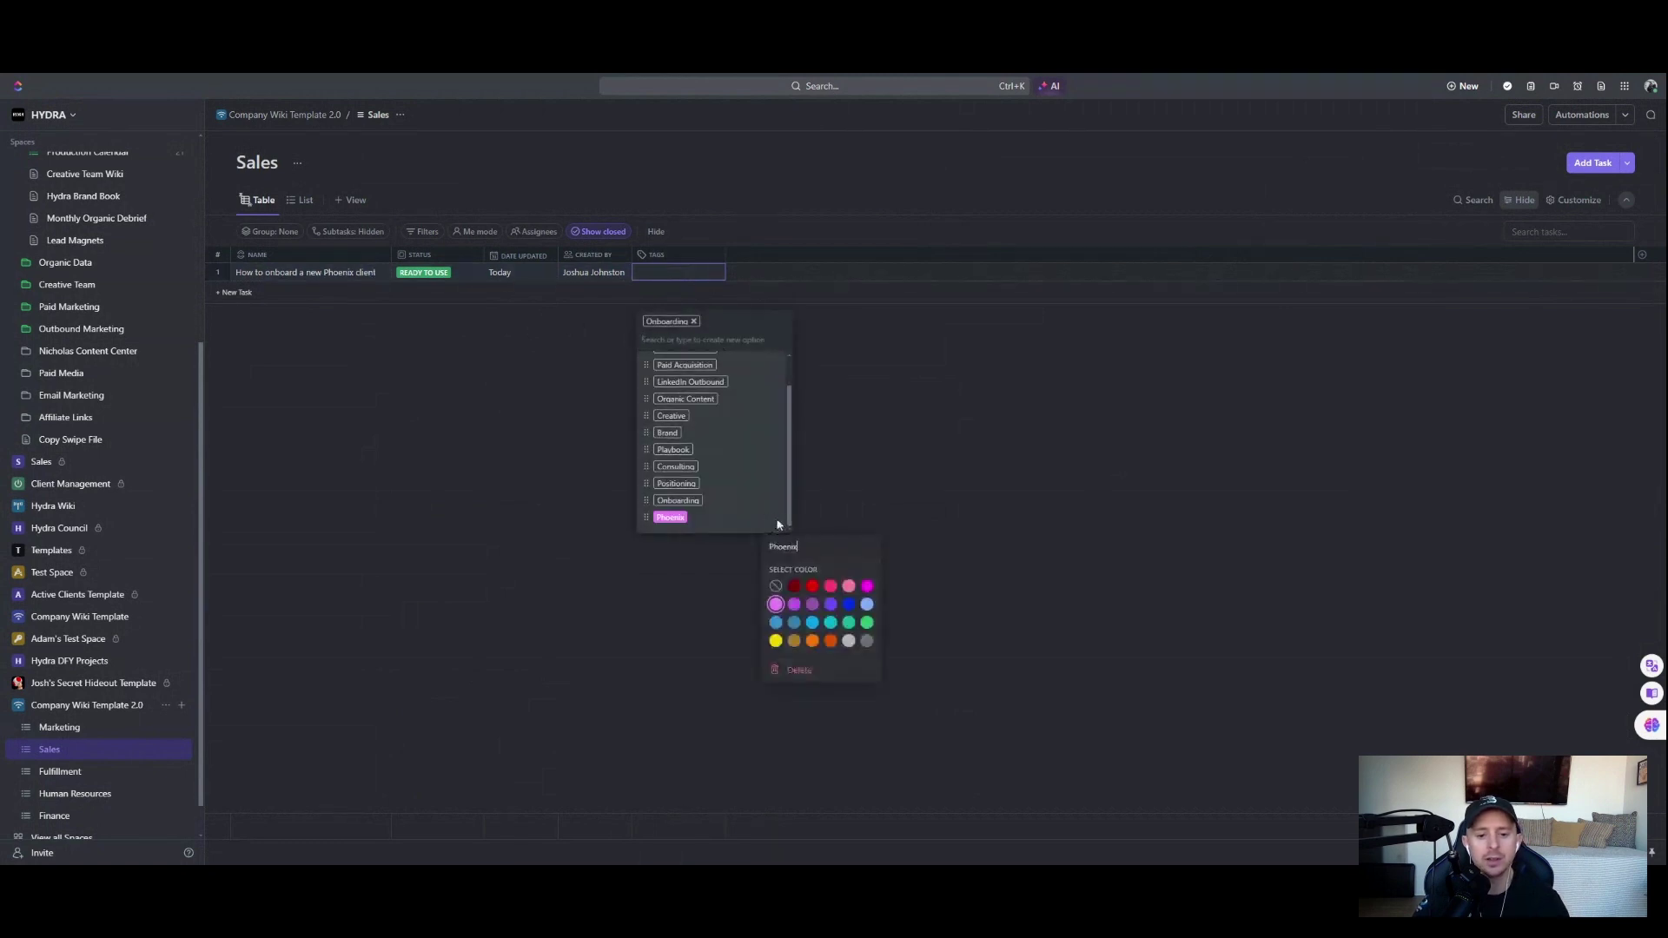
left_click(777, 586)
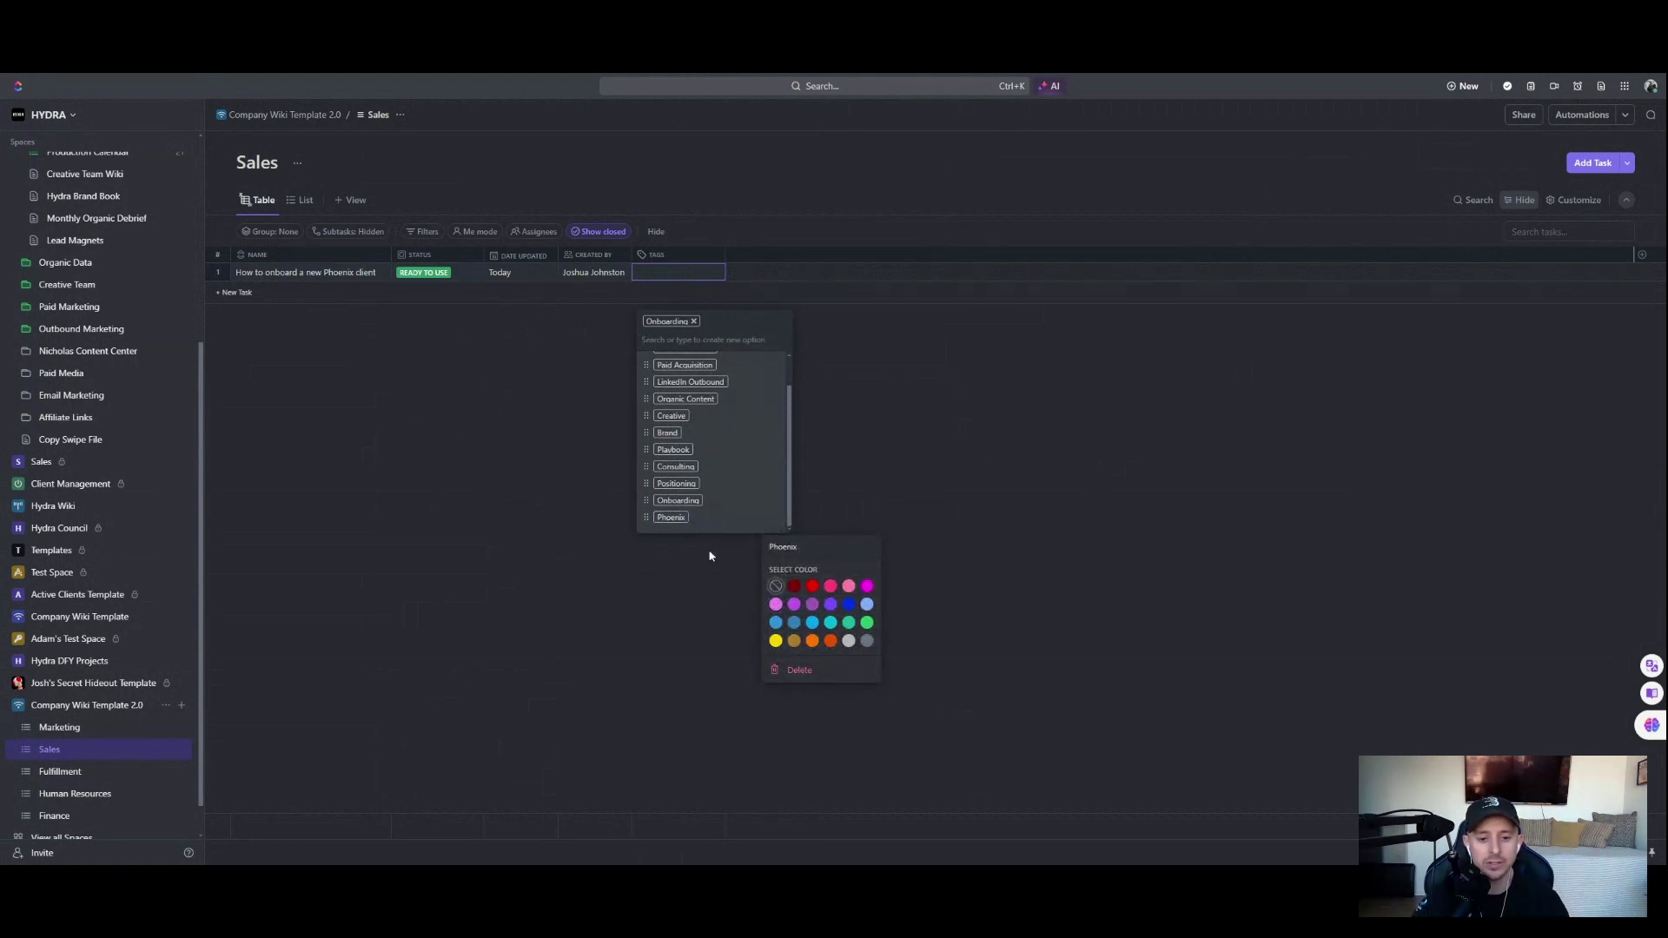
left_click(672, 519)
Step: Tag the doc with Phoenix beside Onboarding, widen the Tags column, and open Fulfillment
left_click(670, 518)
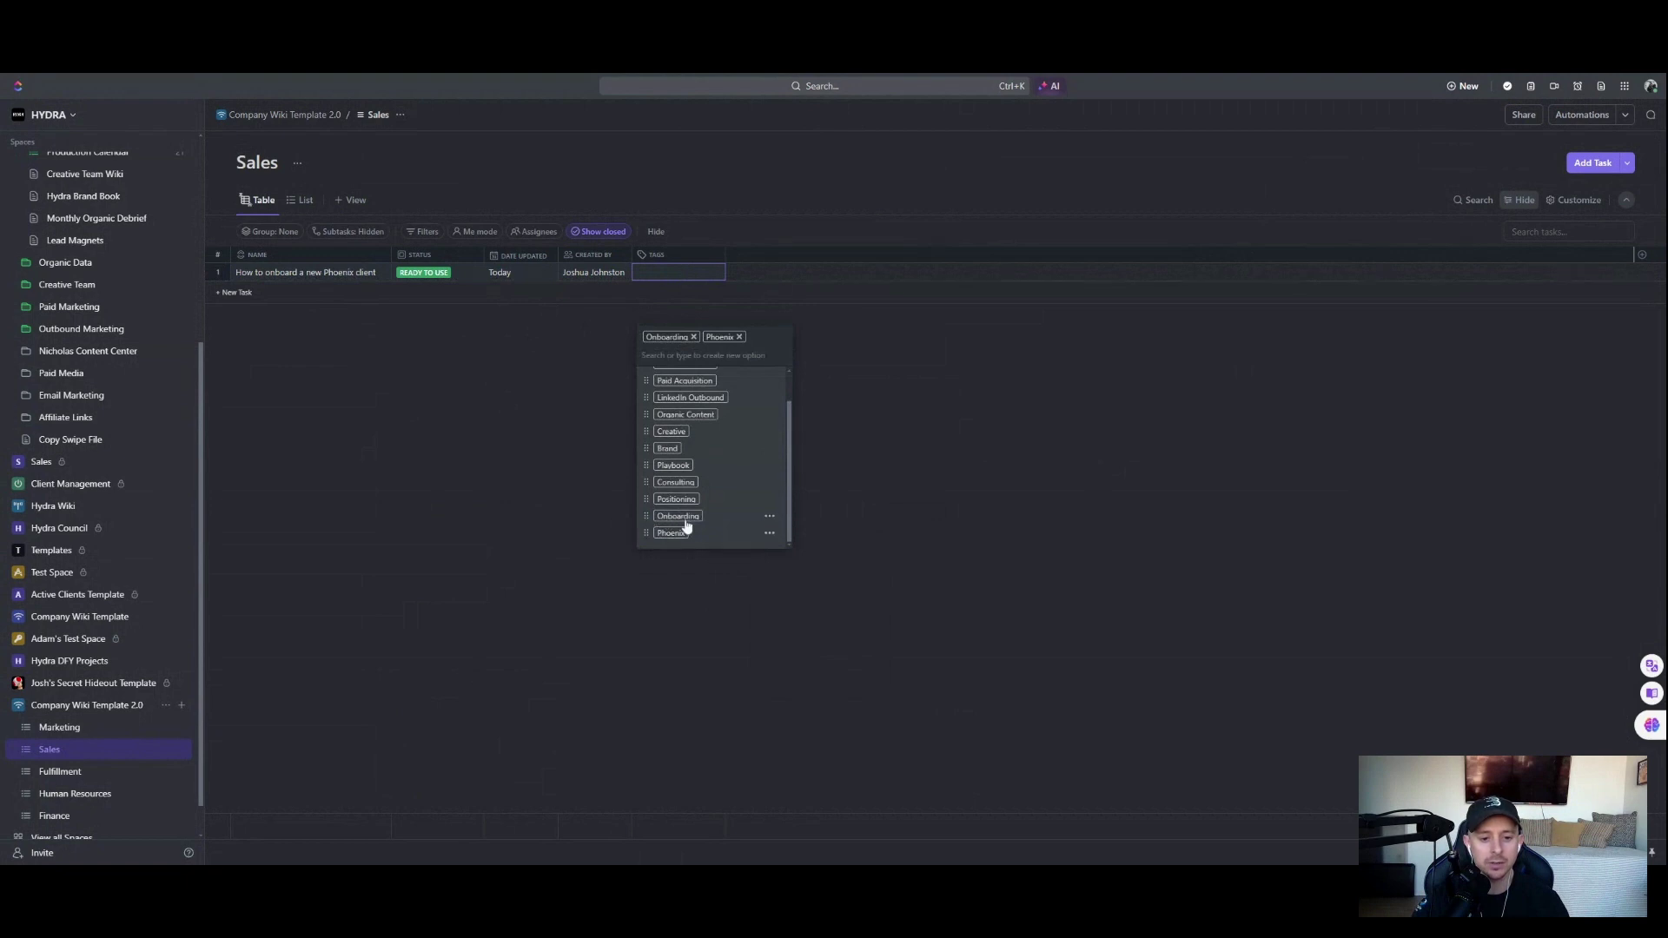
left_click(577, 376)
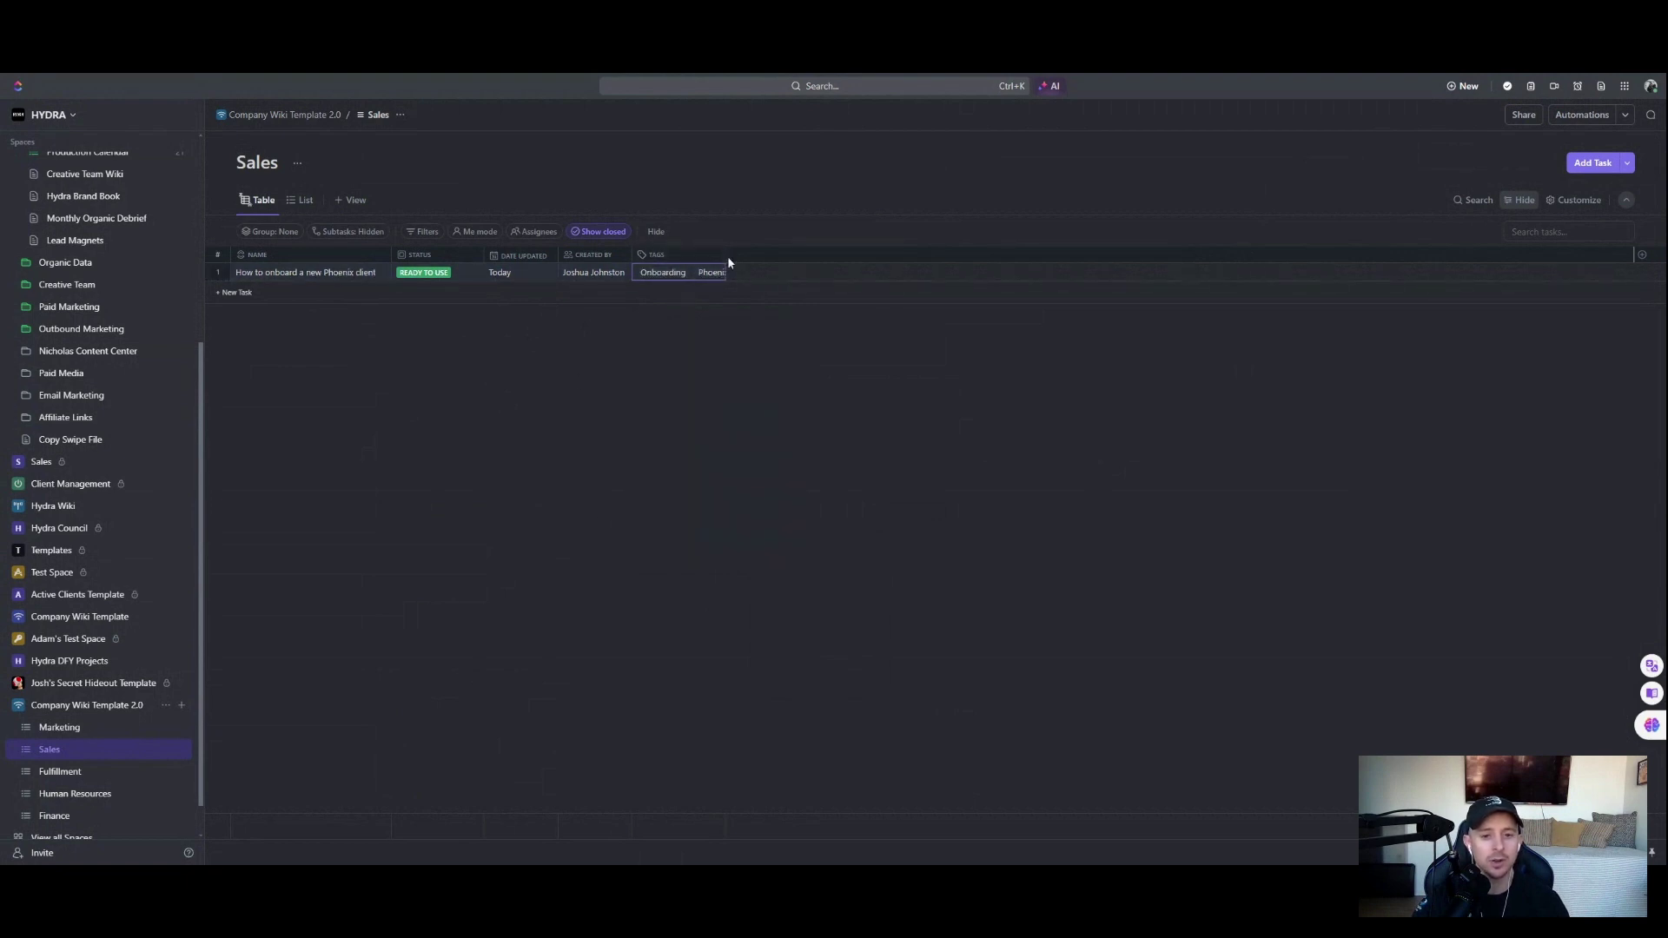
left_click_drag(727, 254, 795, 258)
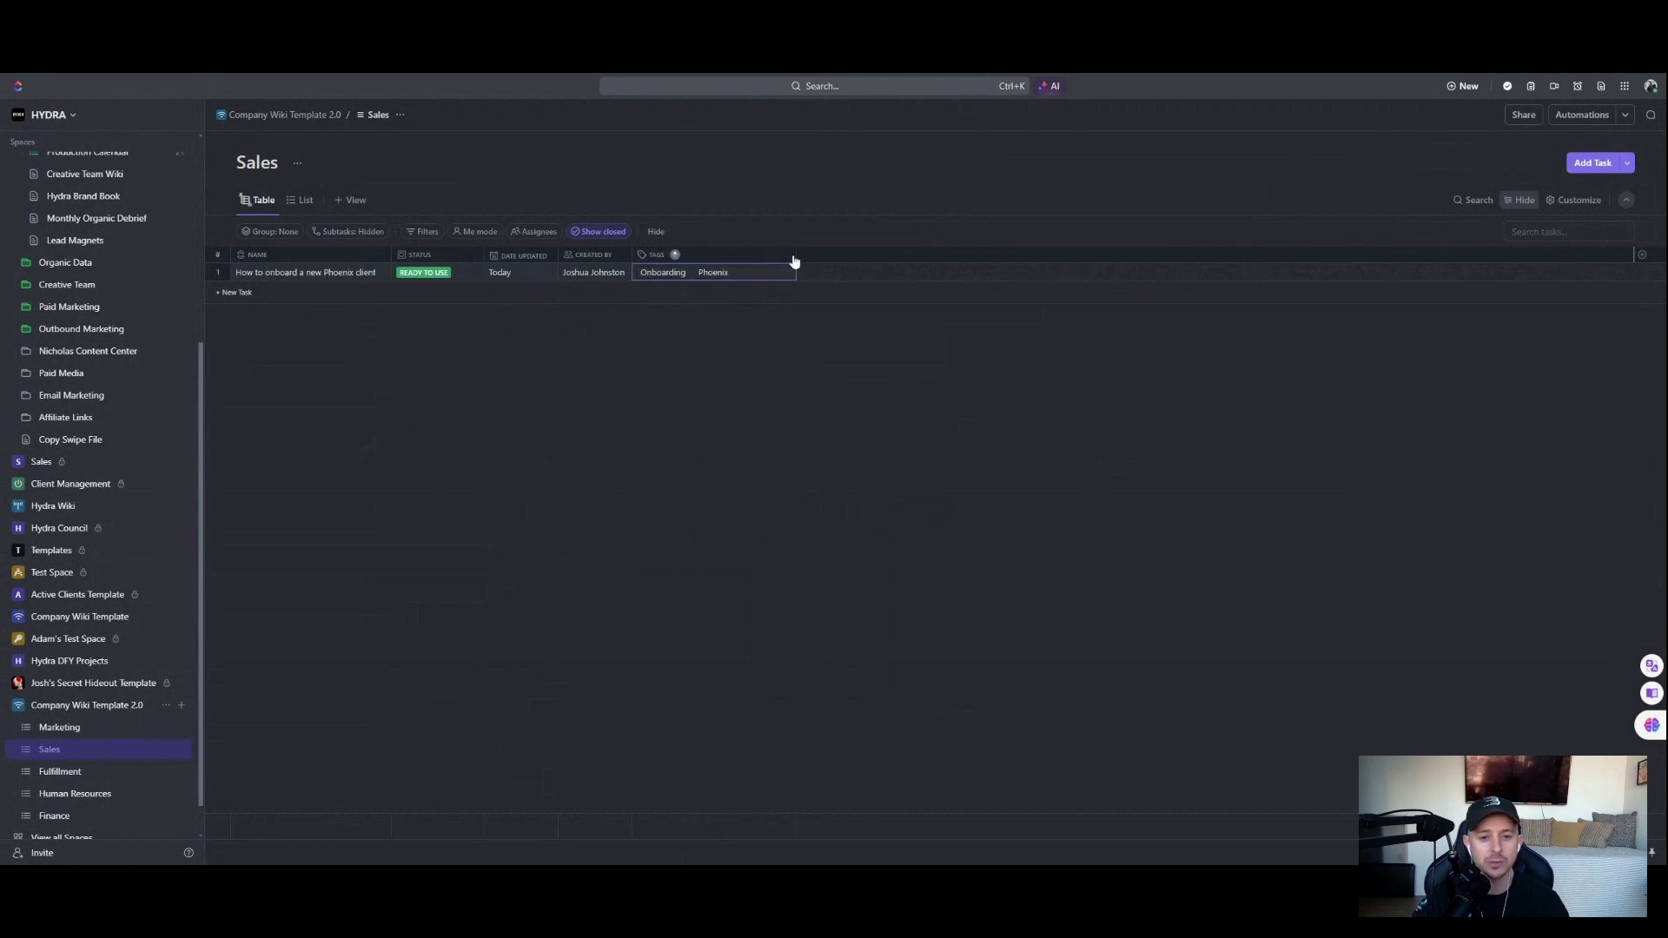
left_click(61, 772)
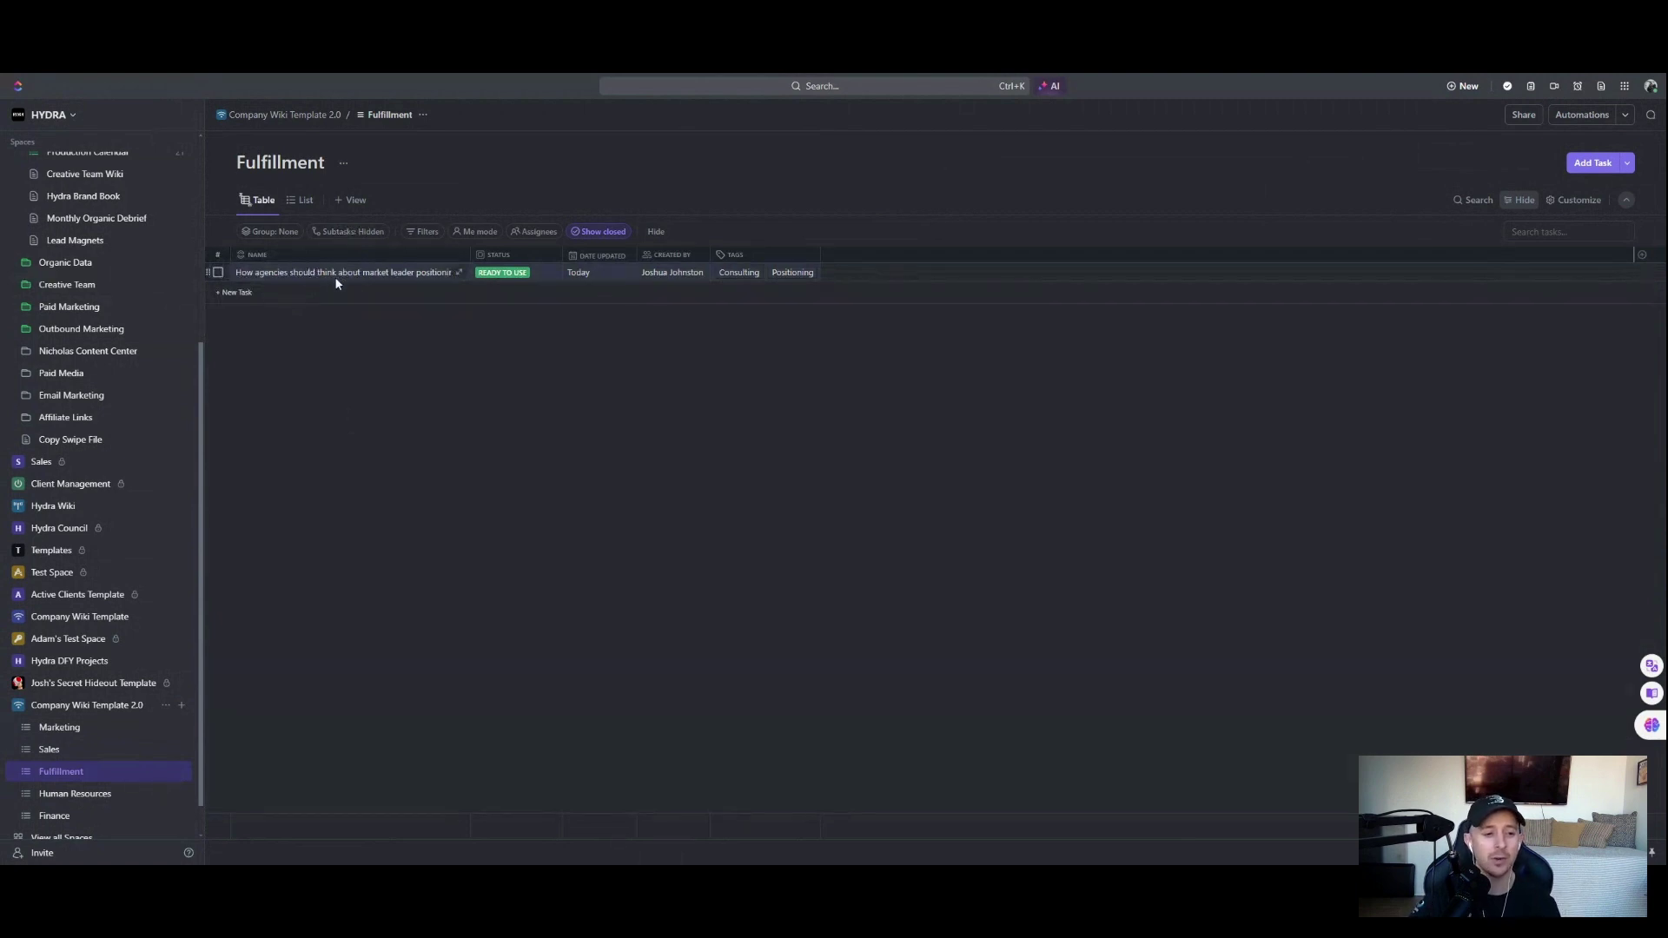
Step: Open the 'How agencies should think about market leader positioning' task from the Fulfillment table
left_click(278, 275)
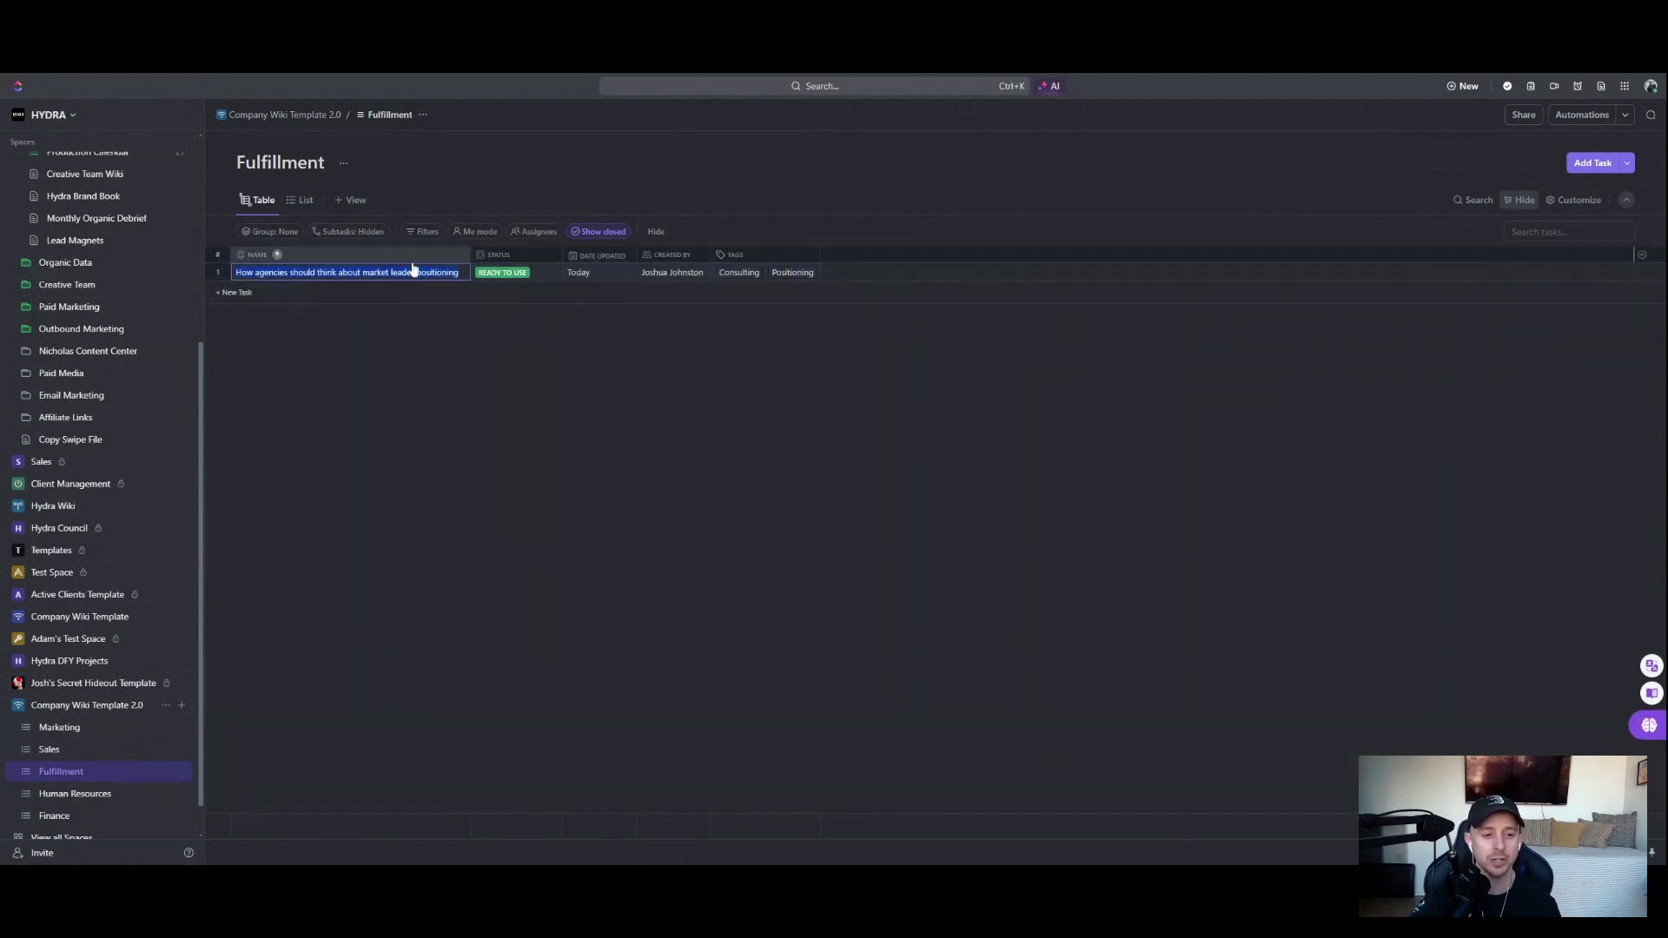
left_click(461, 272)
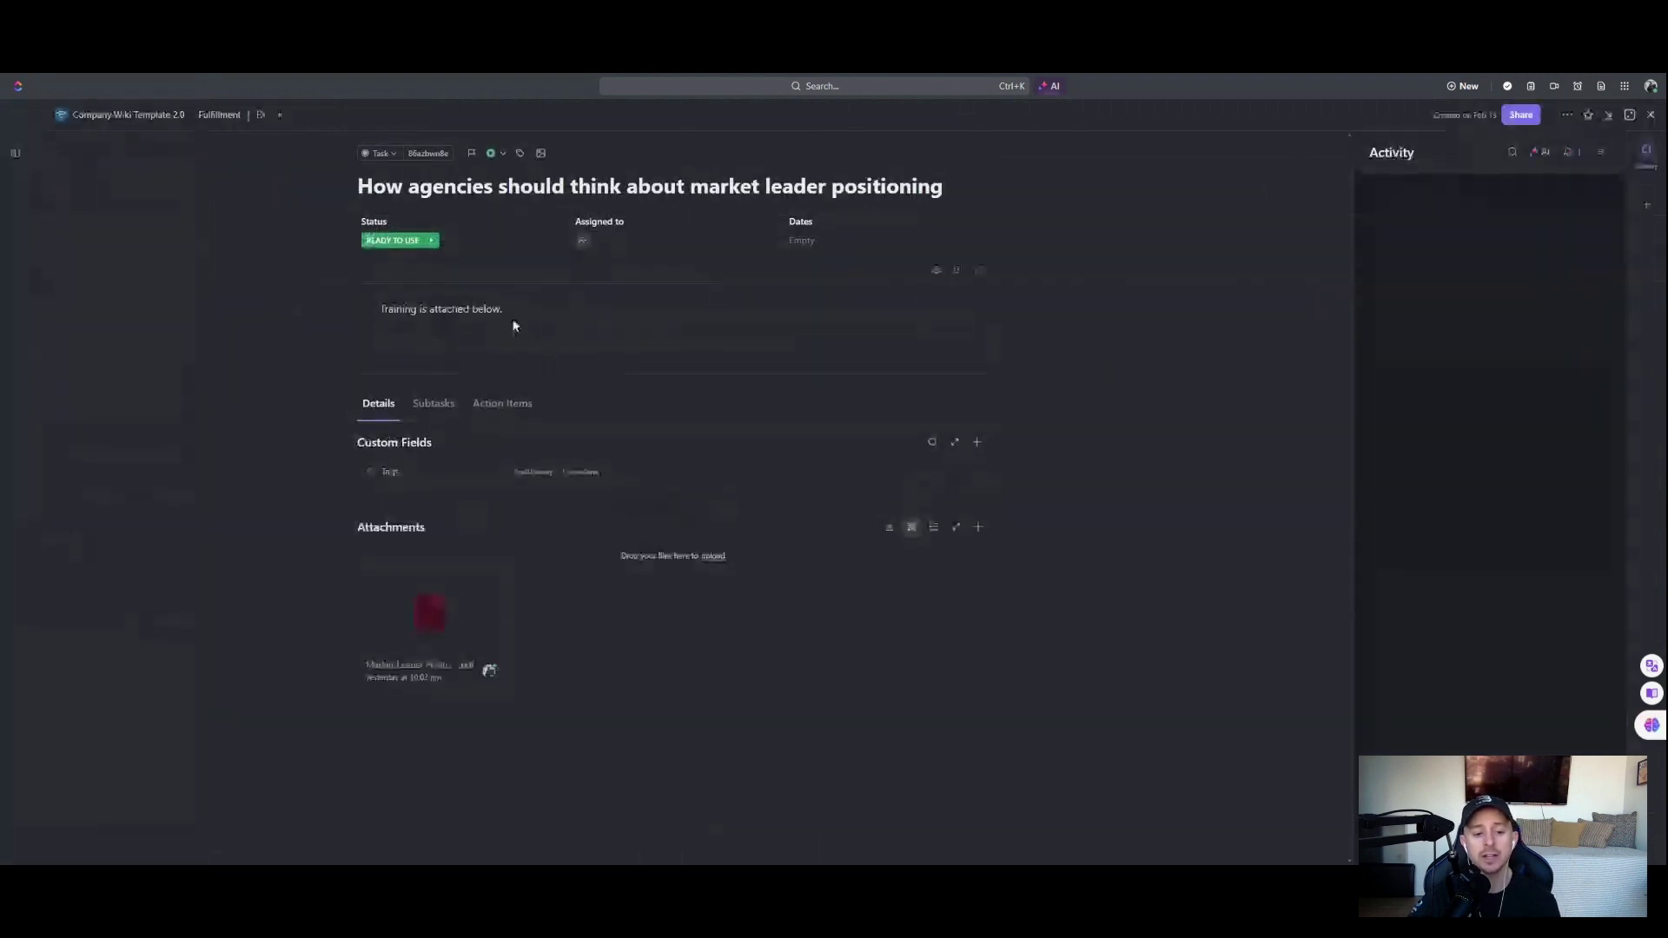
Step: View the Market Leader Positioning Resource PDF, then close it and the task
left_click(431, 614)
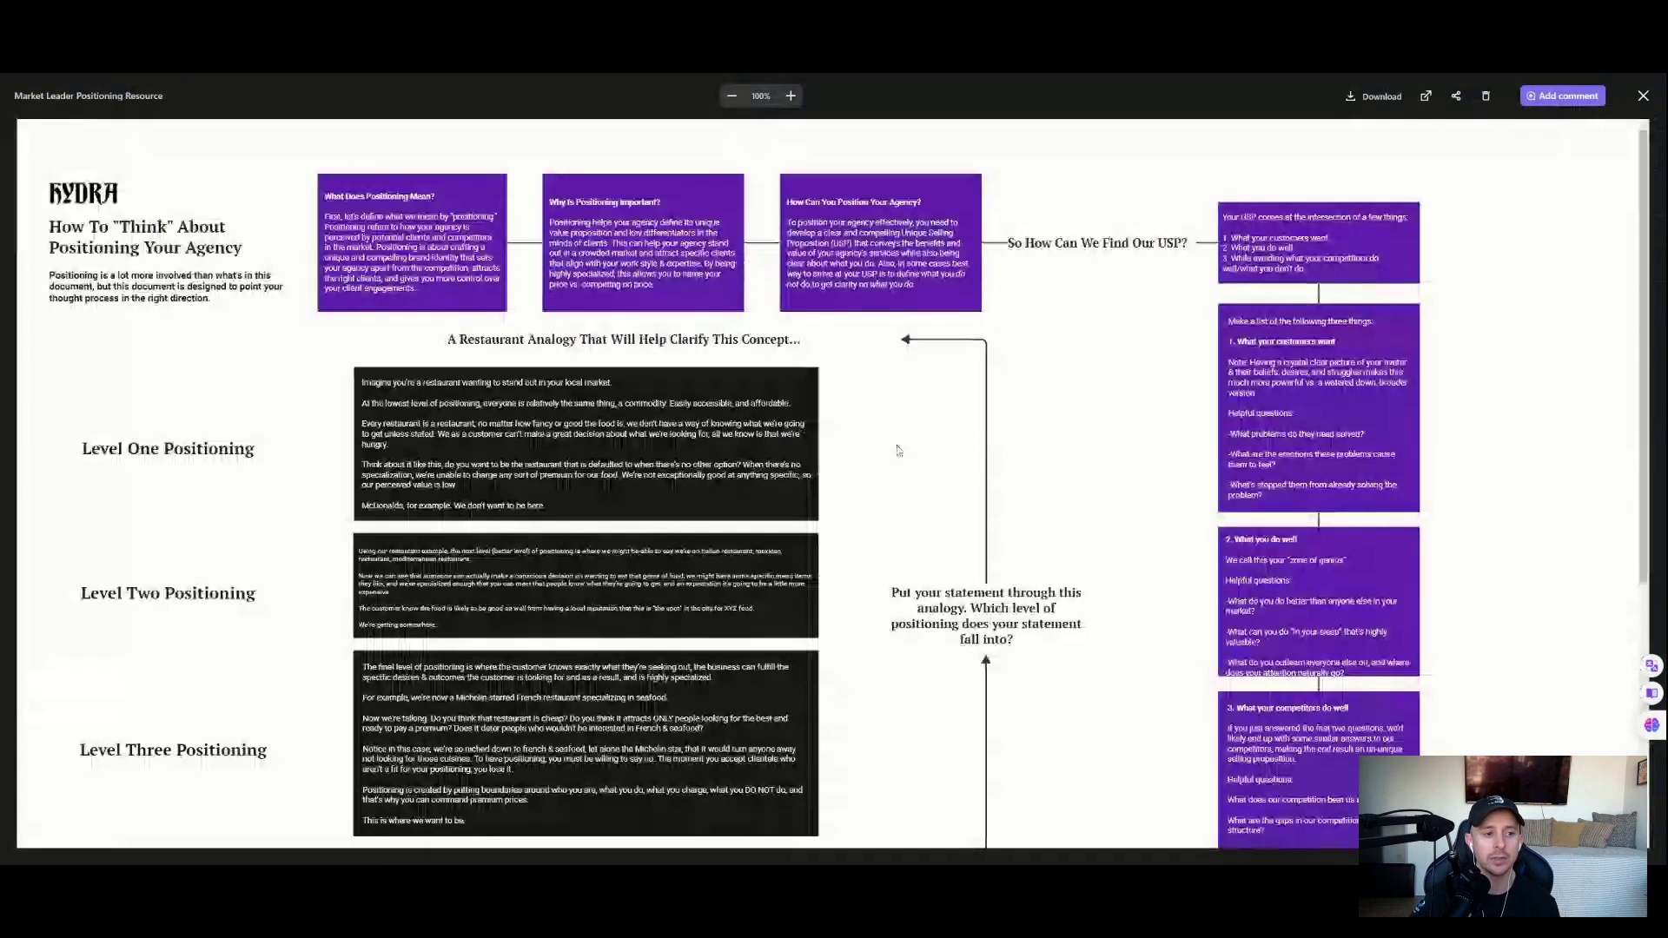
scroll(898, 448, "down", 2)
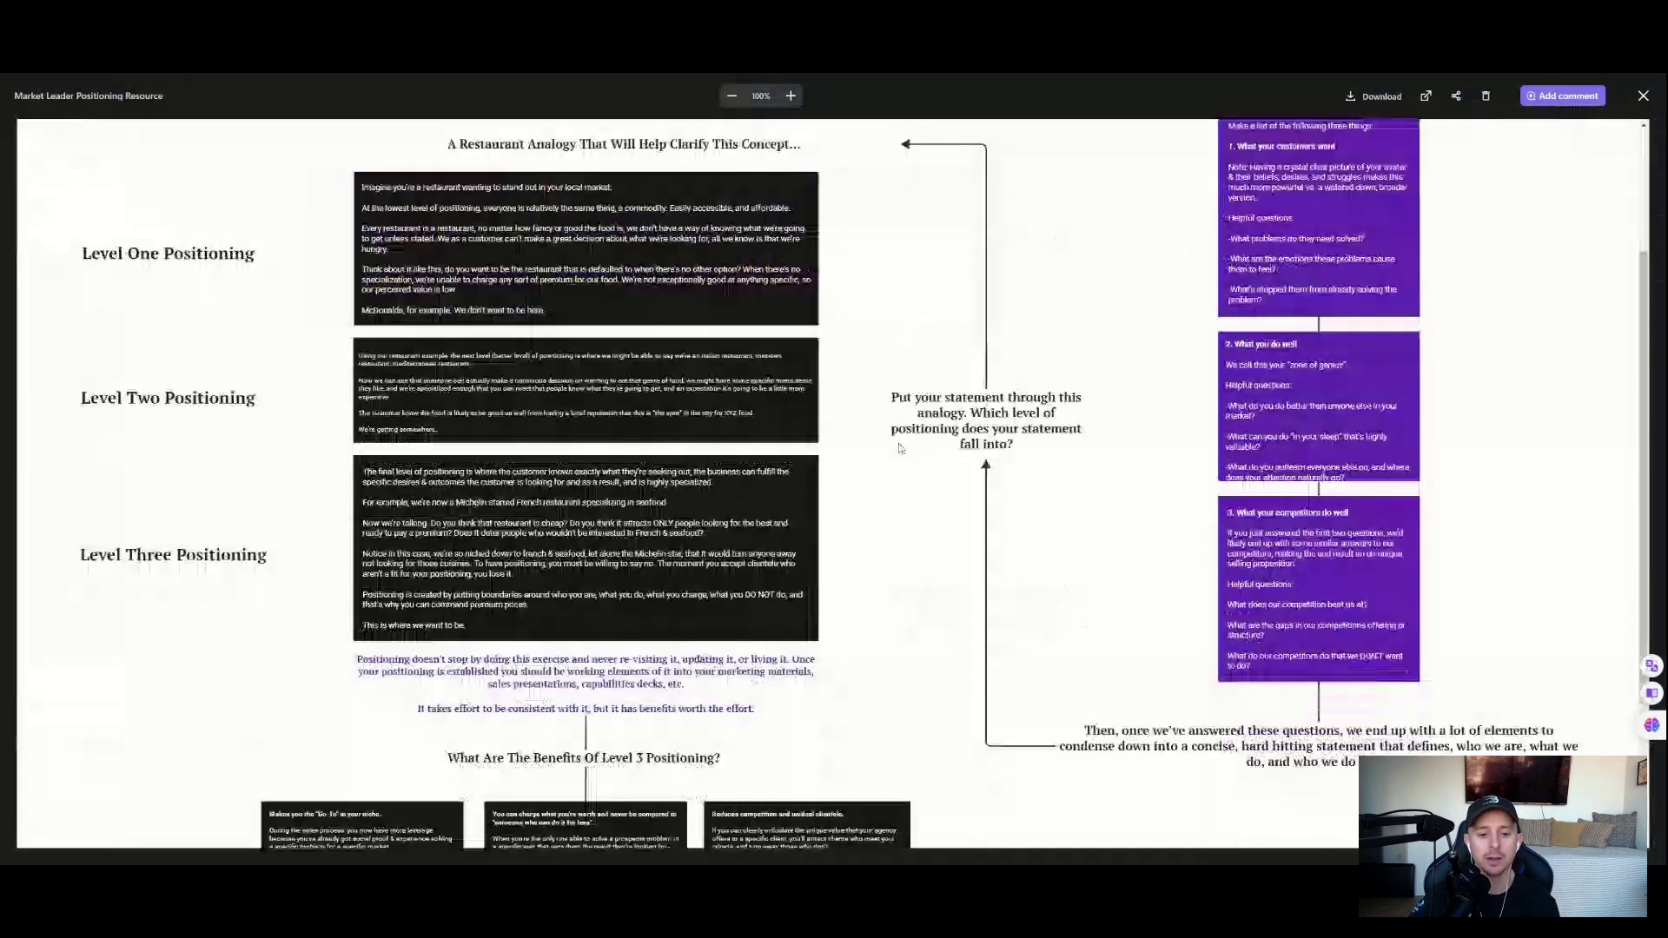
scroll(900, 448, "down", 2)
scroll(901, 446, "up", 4)
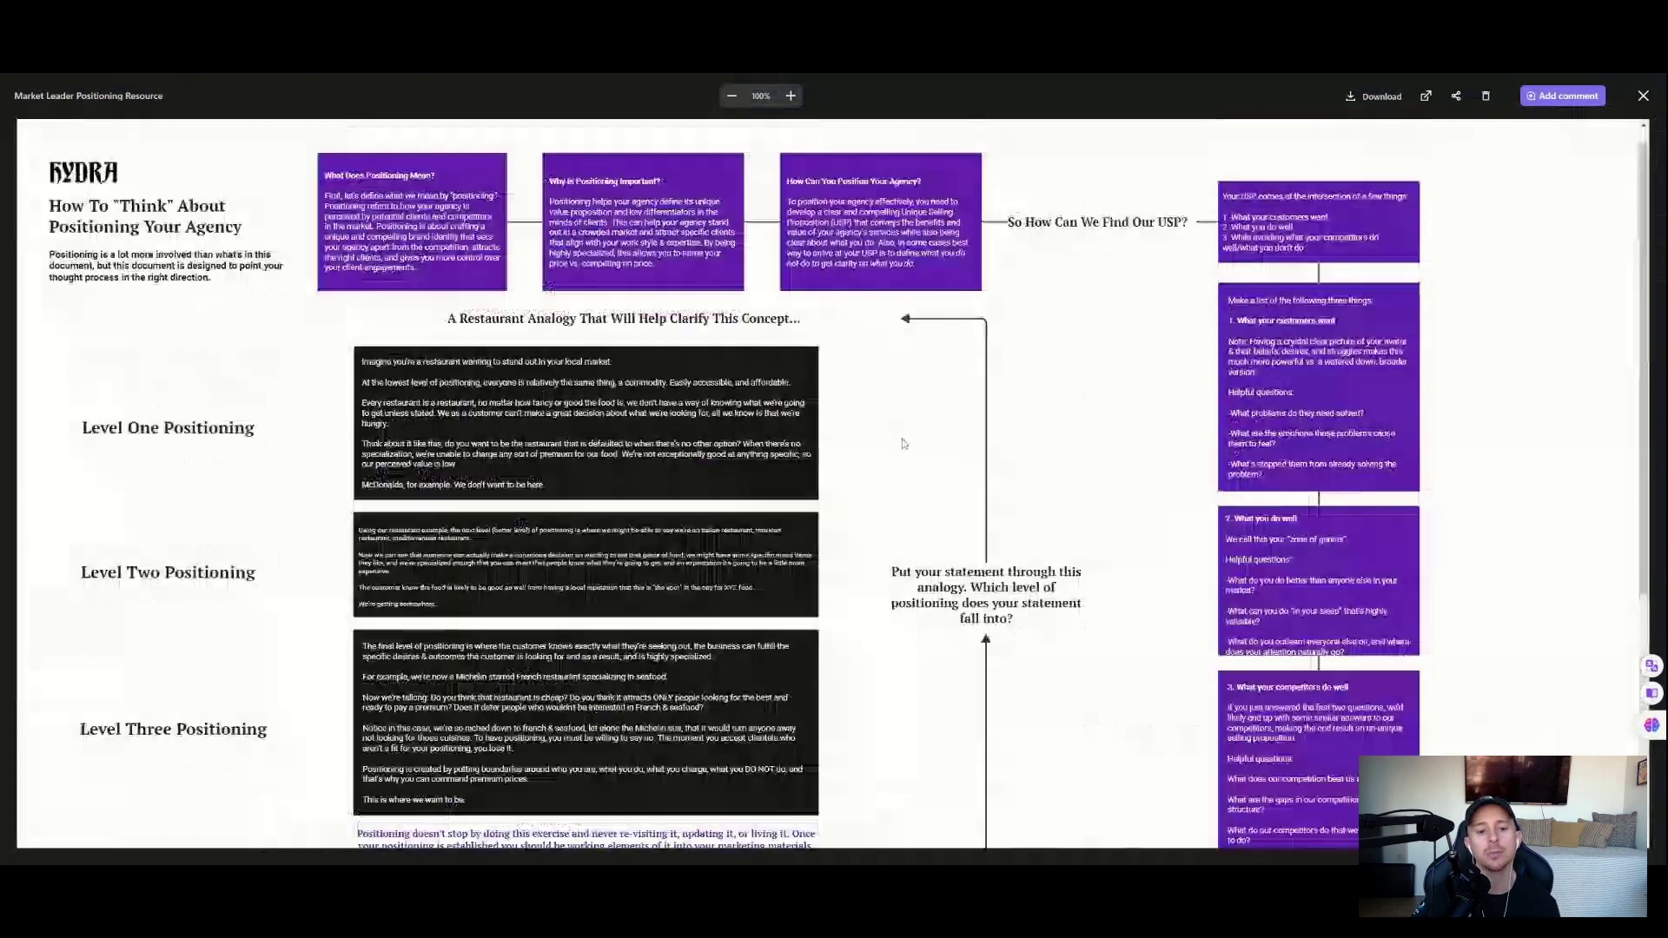
key("Escape")
key("Escape")
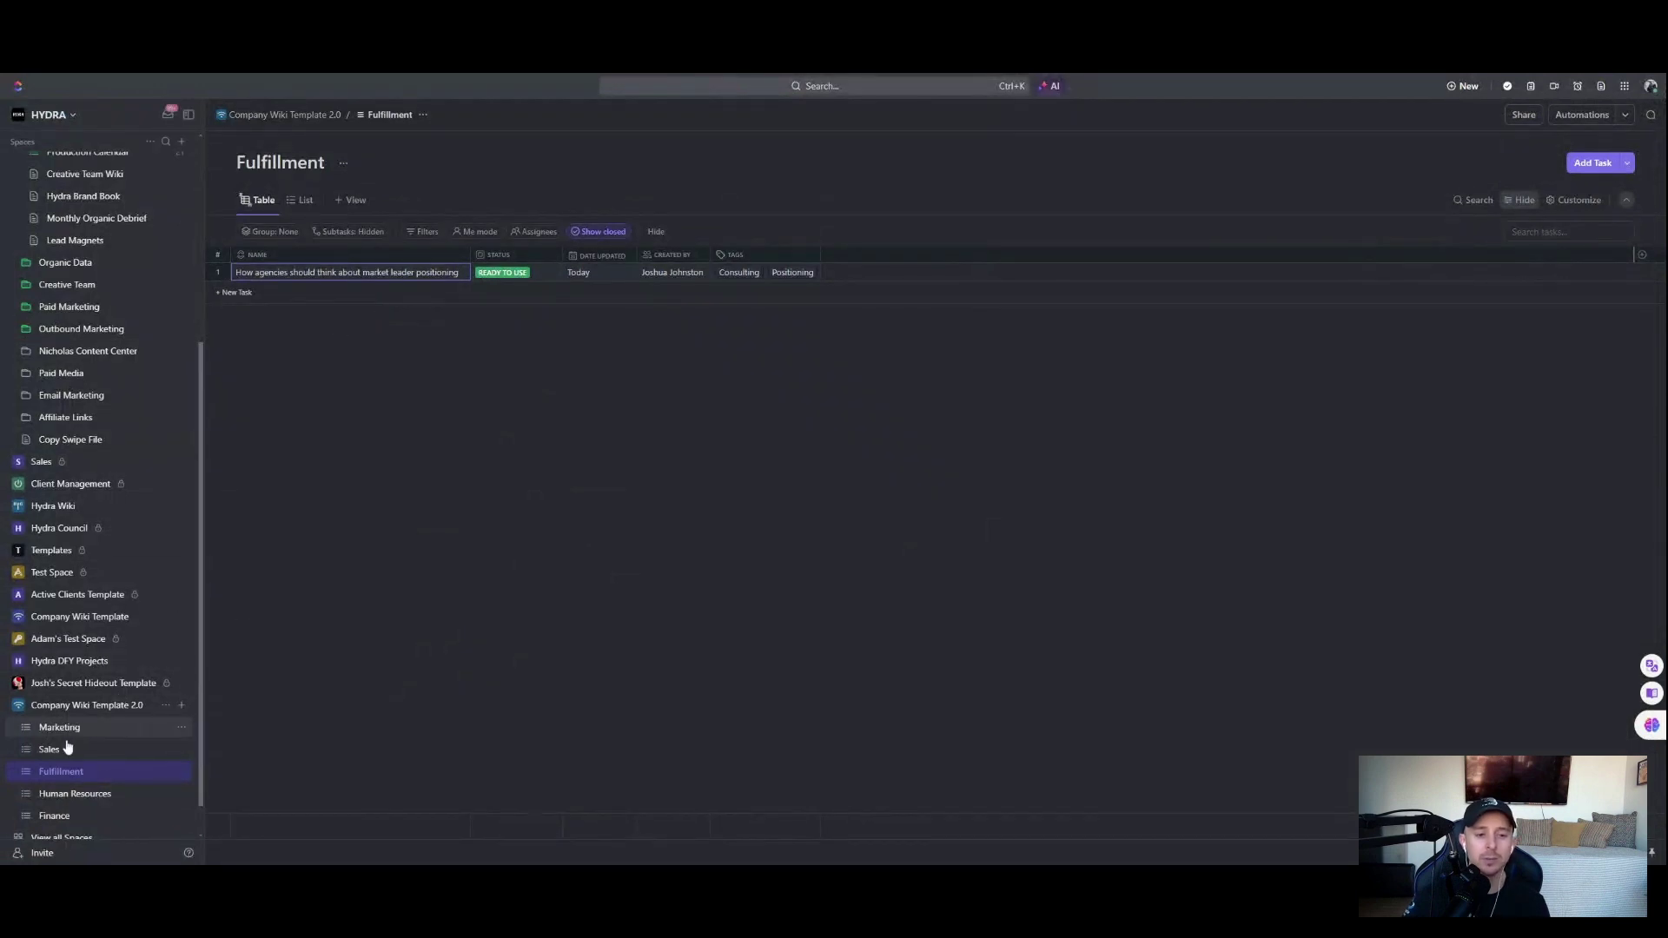
scroll(40, 779, "down", 1)
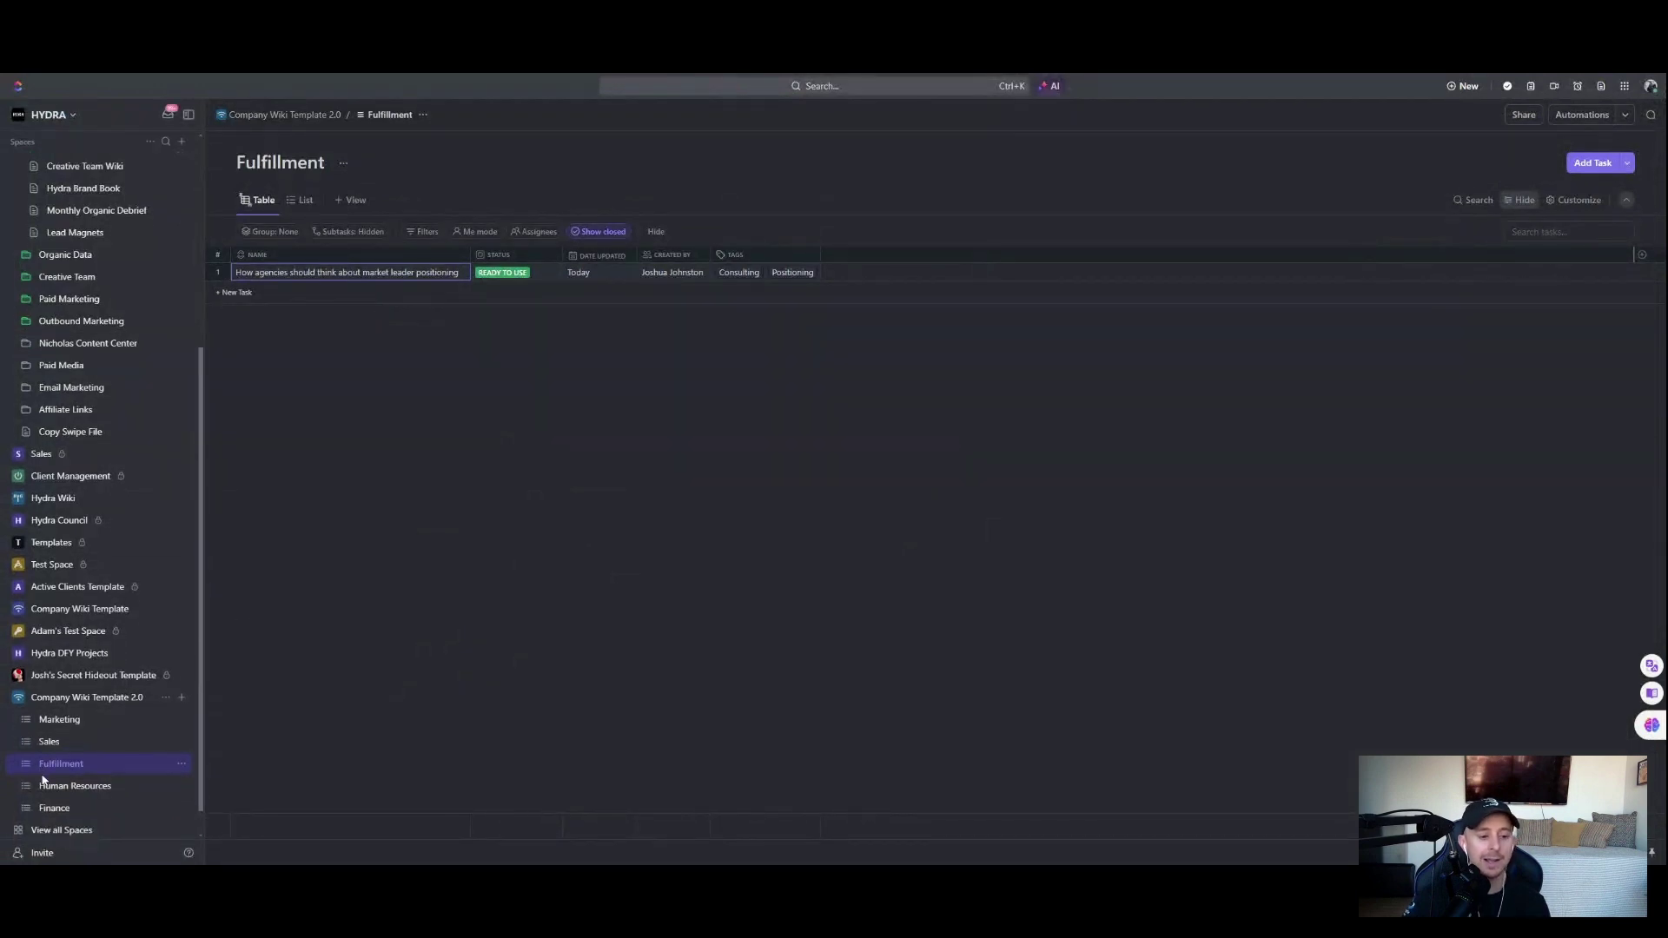
scroll(42, 780, "down", 1)
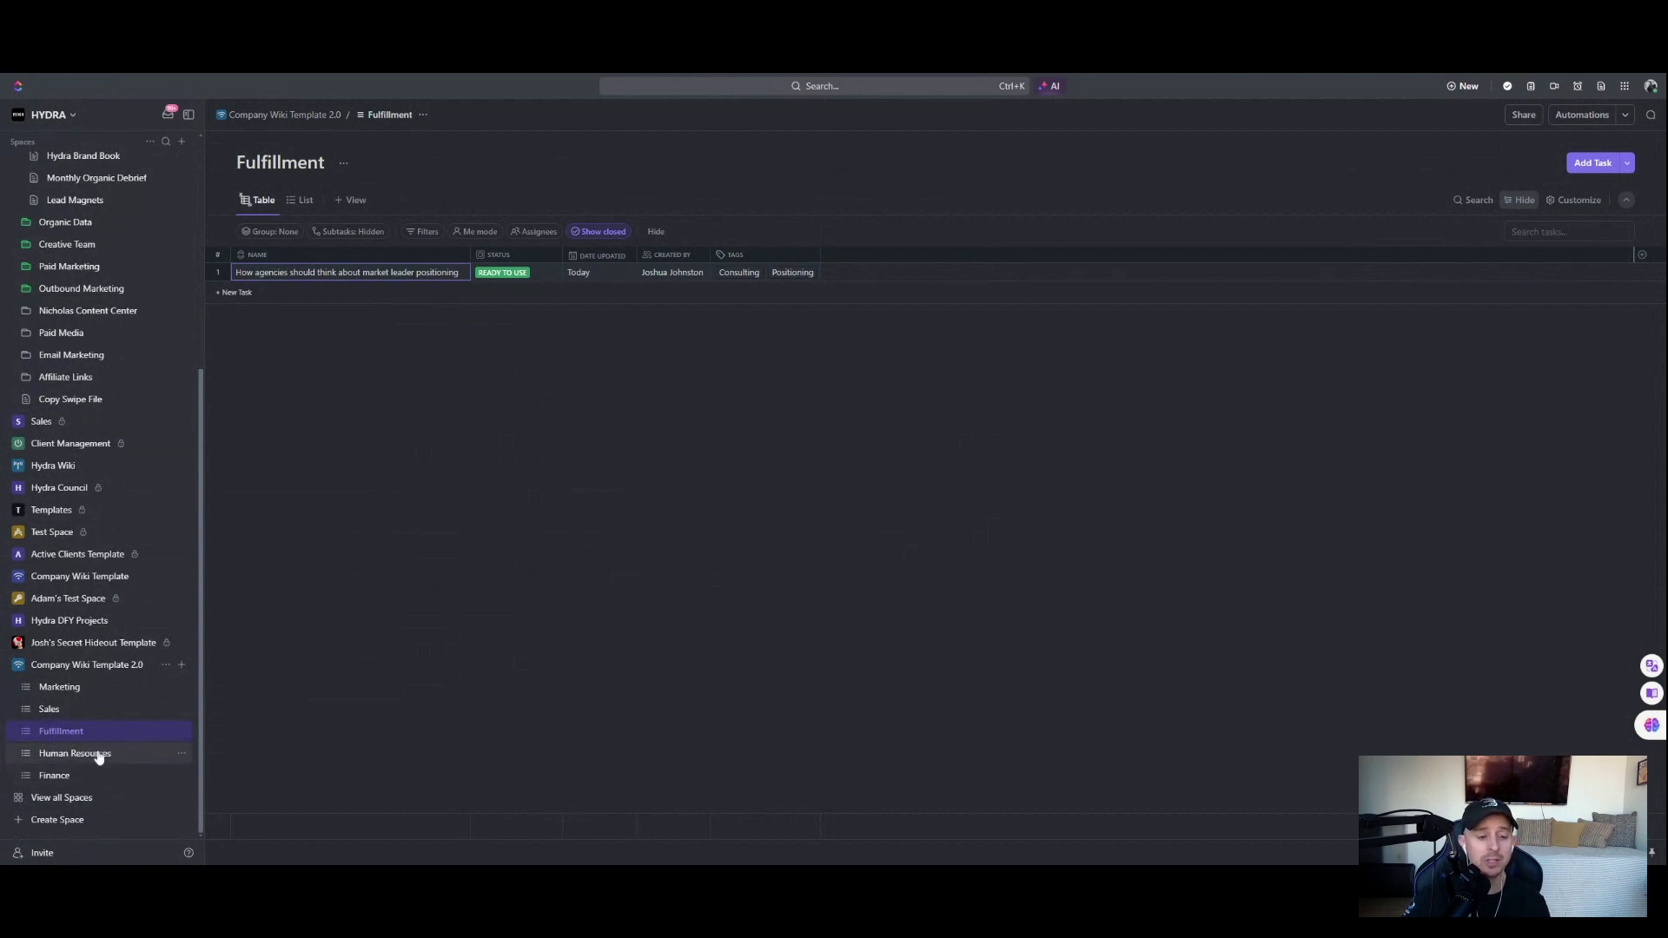